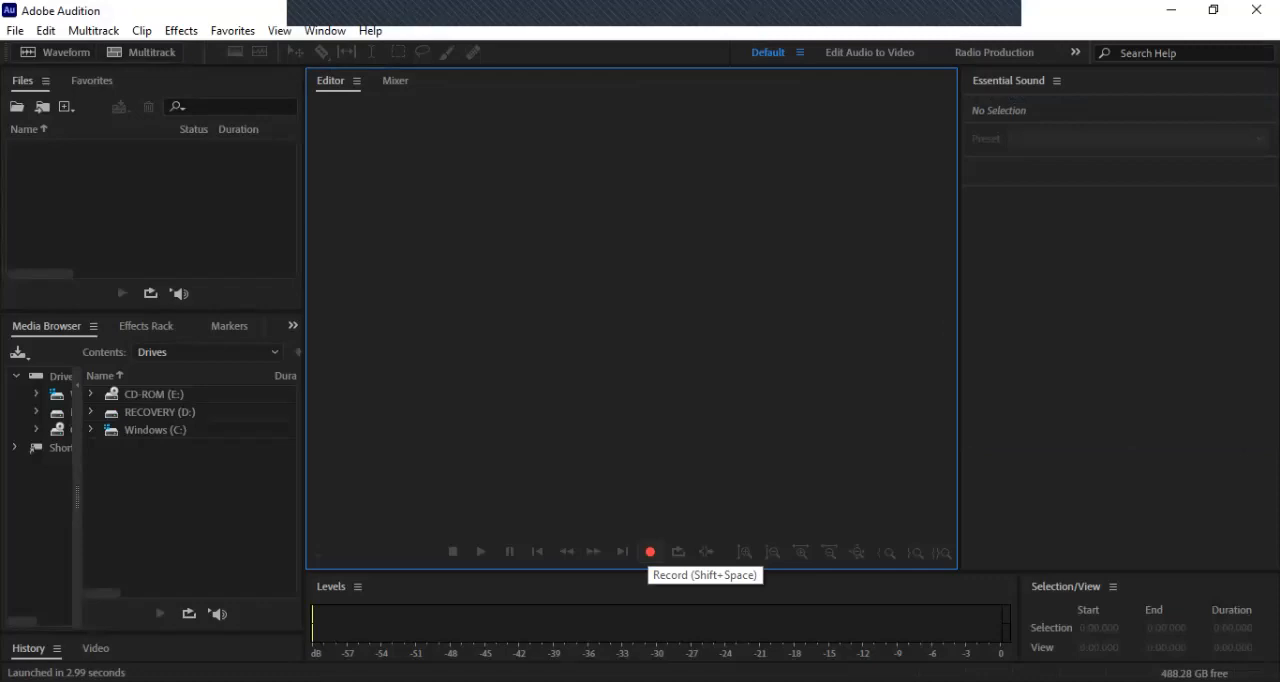
# Step: Create a new audio file for recording, named "Audition Test #1", with a sample rate of 44100 Hz
pyautogui.click(650, 551)
pyautogui.press('BackSpace')
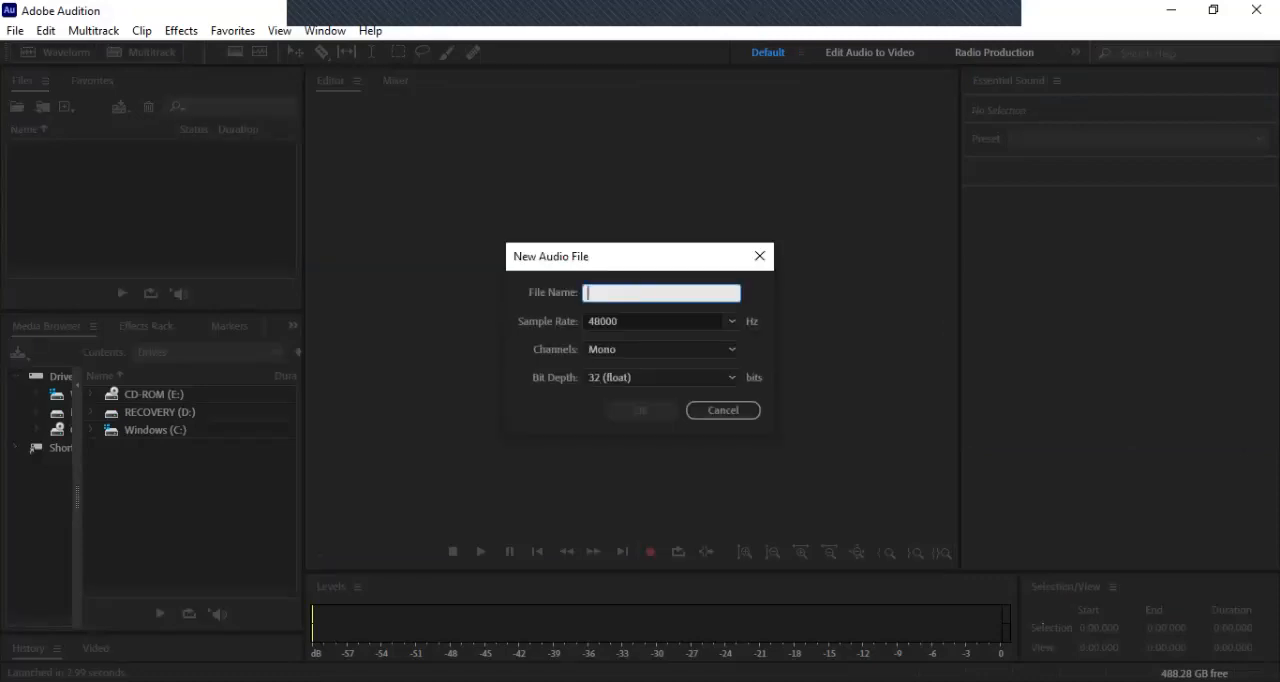
pyautogui.write('Aud')
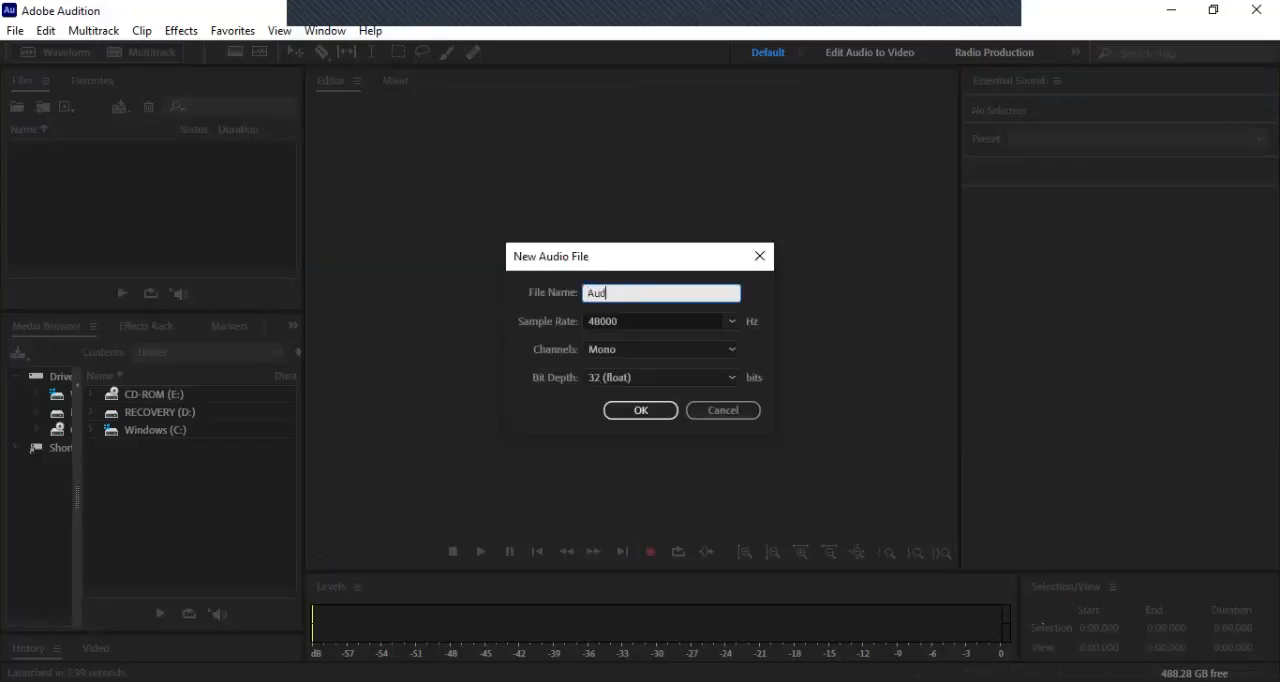
pyautogui.write('ition Test #1')
pyautogui.click(732, 321)
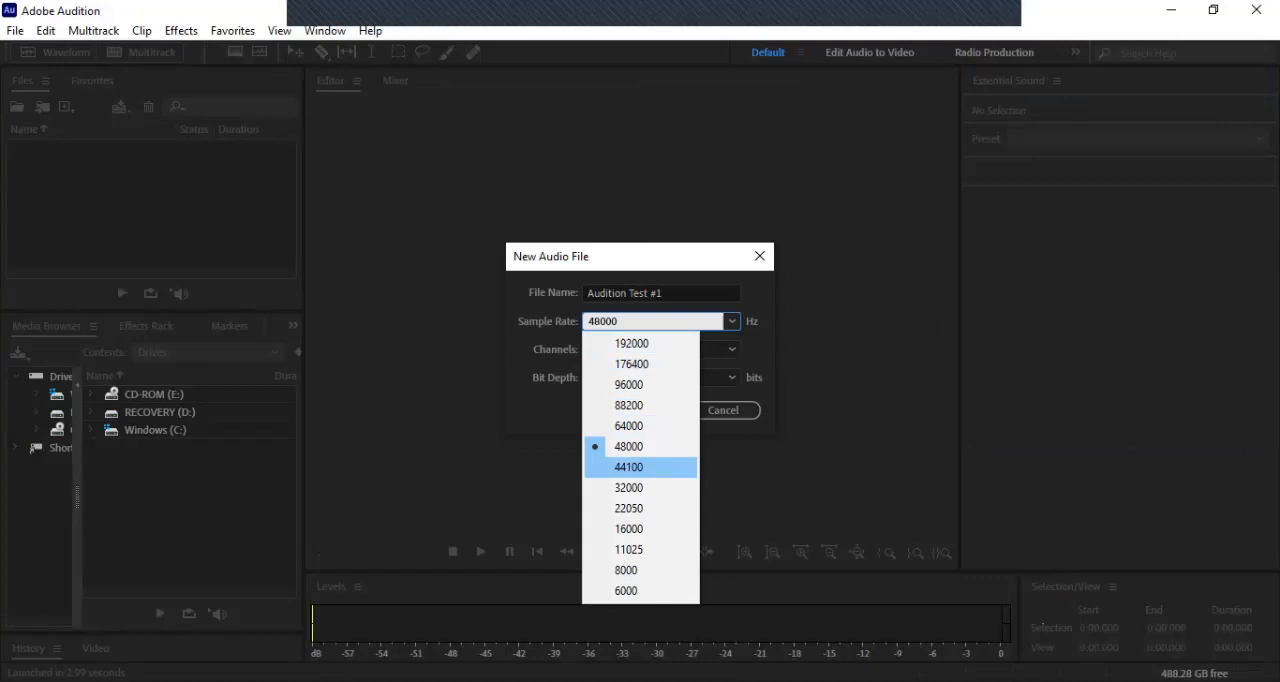
pyautogui.click(640, 467)
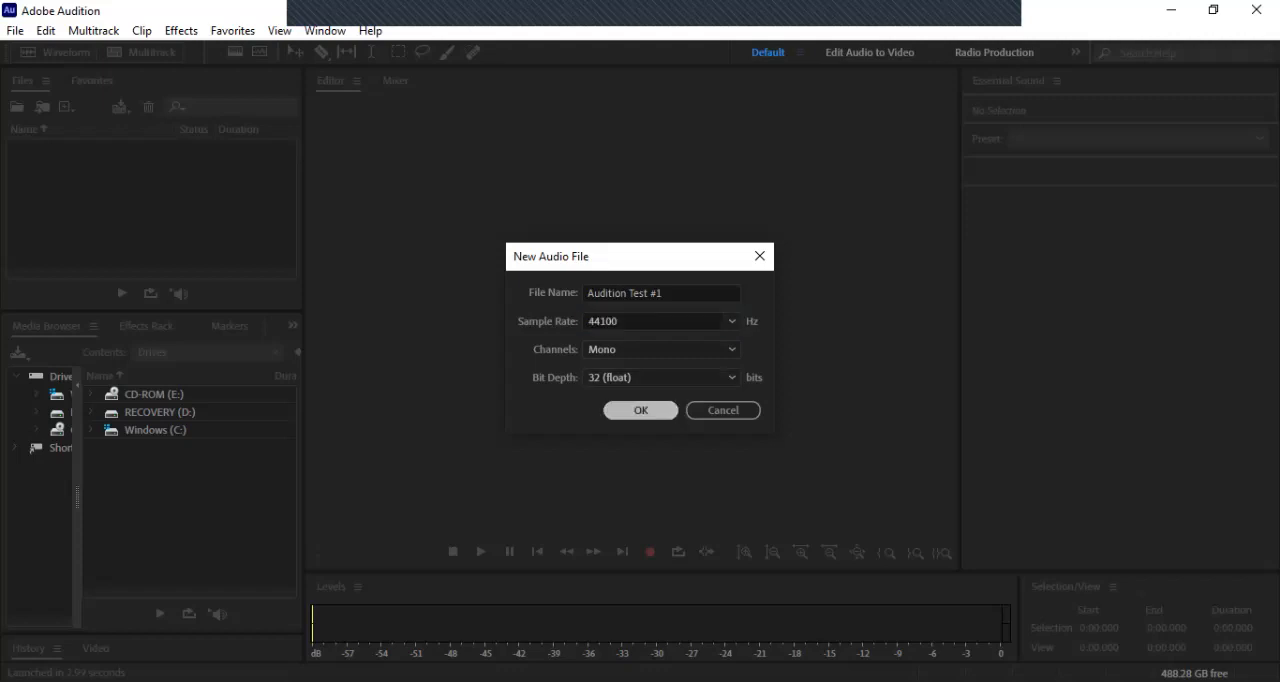
pyautogui.press('Return')
# Step: Record a voice take of about 10.7 seconds into the new file and stop the recording
pyautogui.hotkey('shift', 'space')
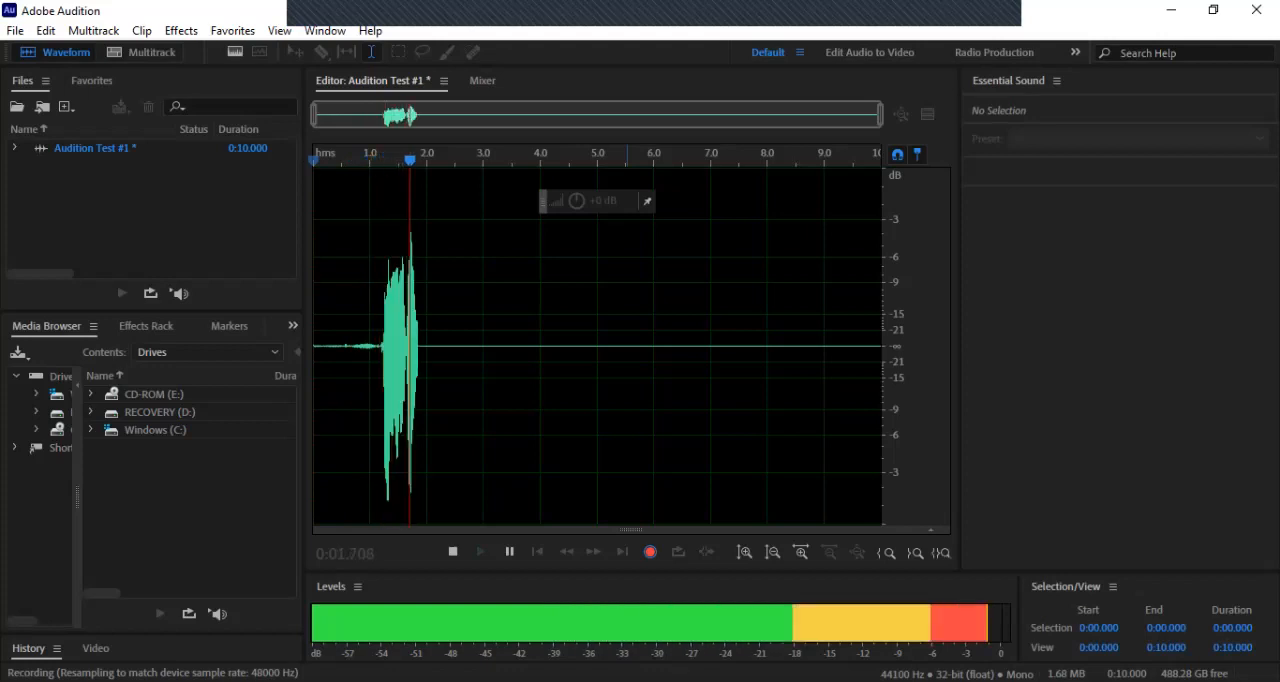
pyautogui.rightClick(627, 164)
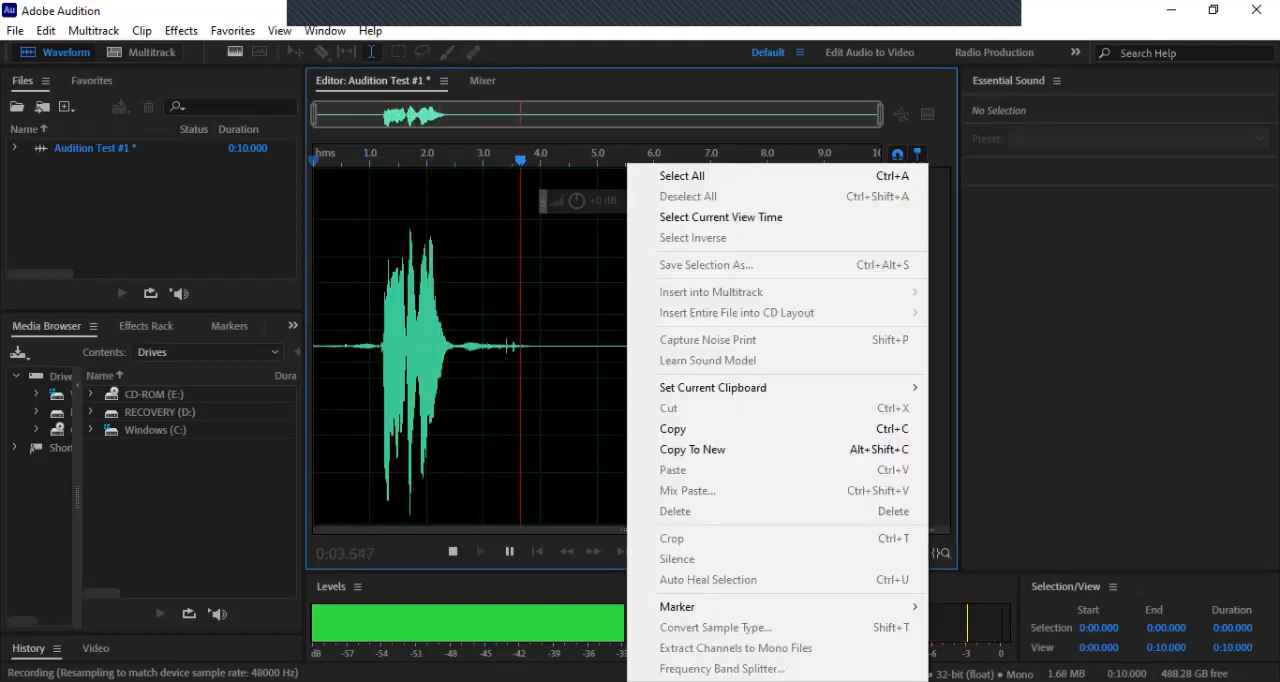
pyautogui.click(1119, 350)
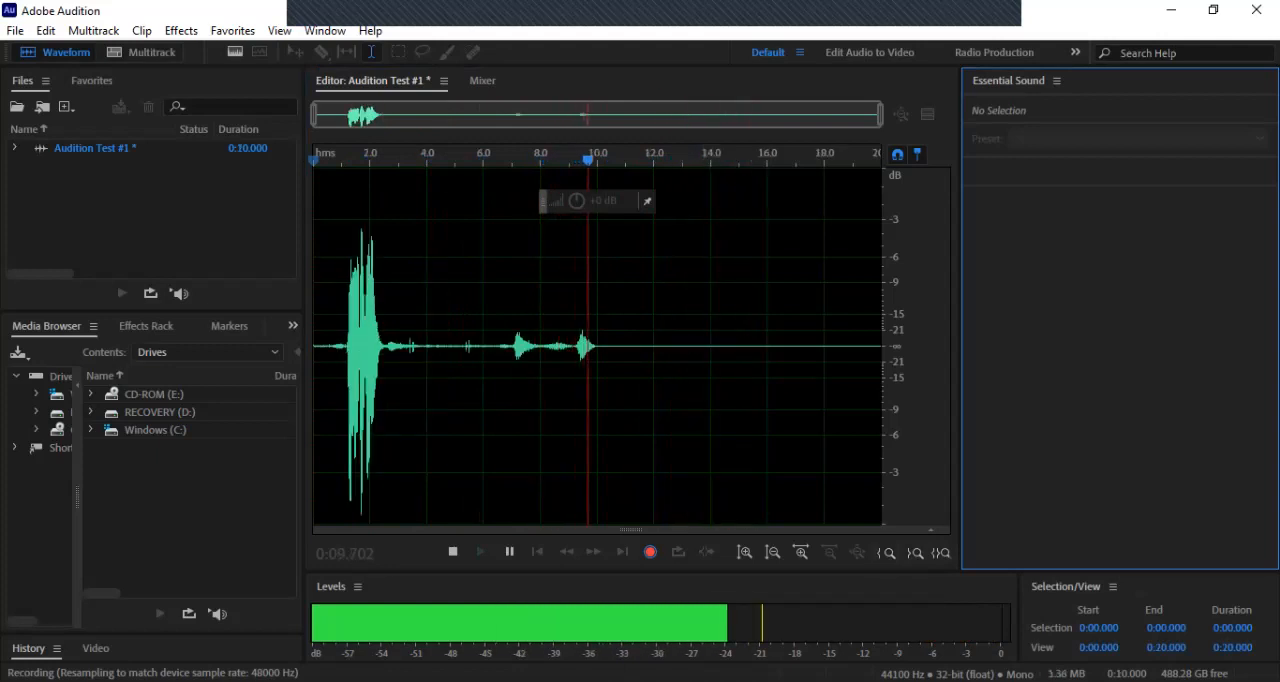
pyautogui.click(453, 551)
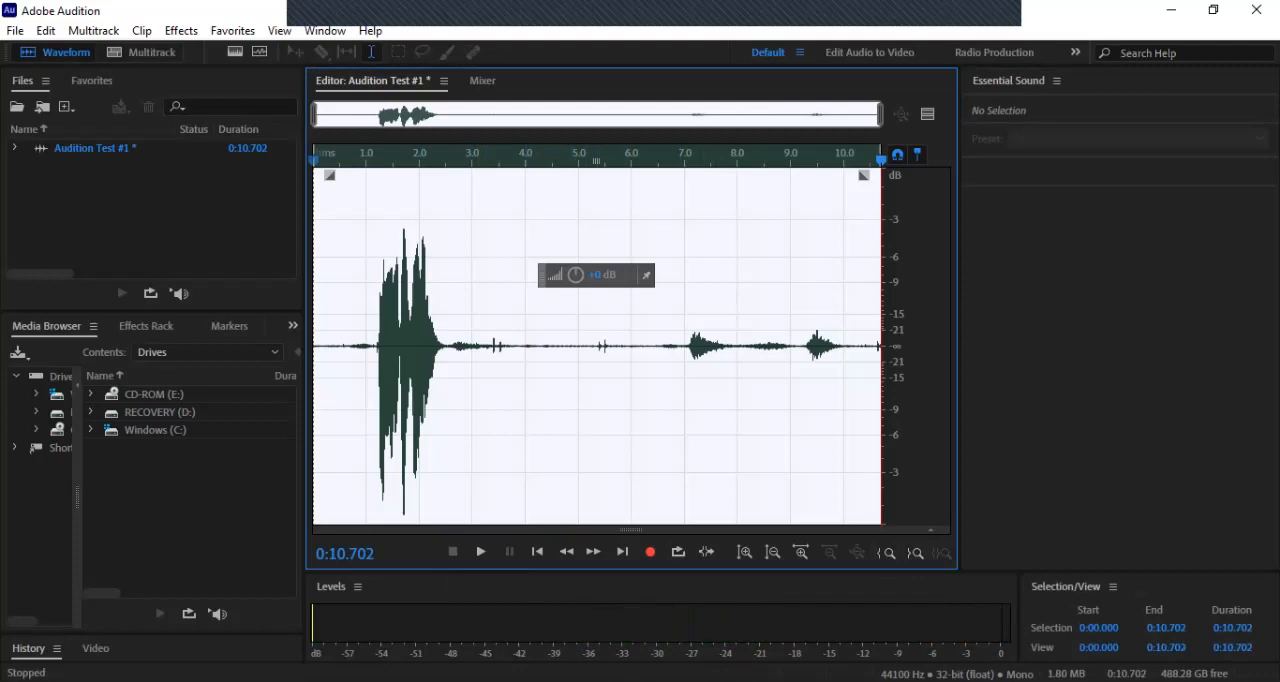
# Step: Select the whole recording and preview the DeNoise effect with the amount set to 33%
pyautogui.click(555, 258)
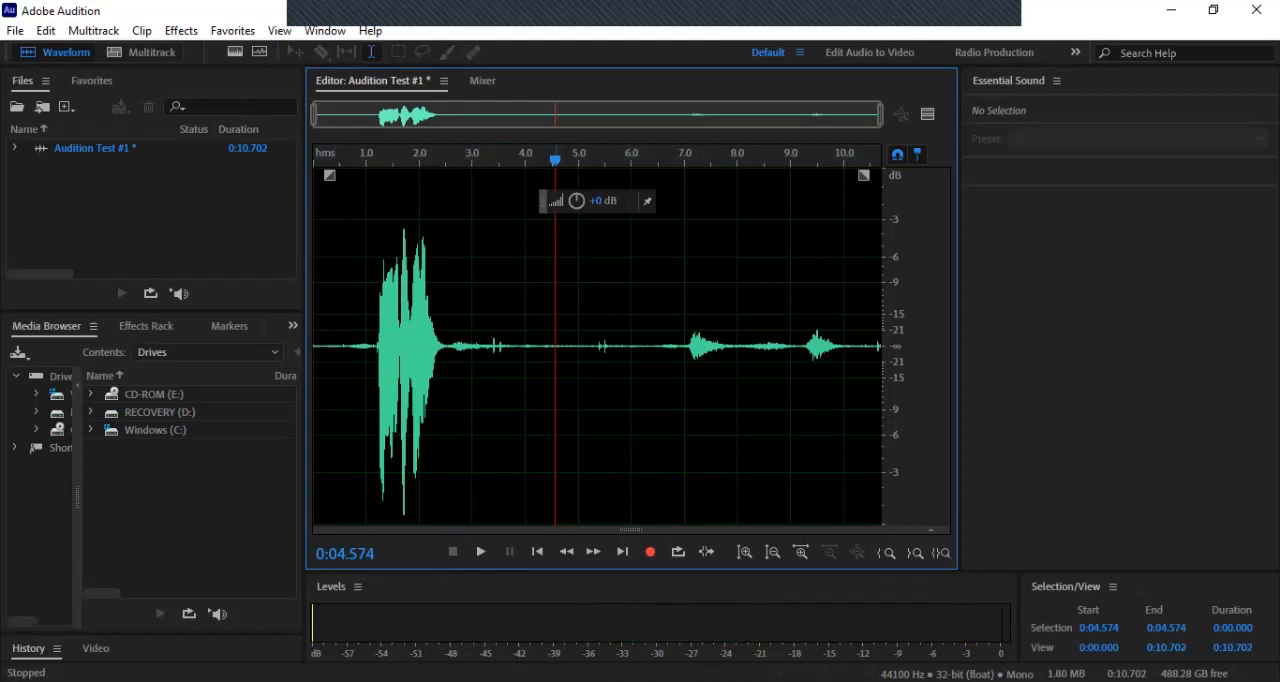
pyautogui.hotkey('ctrl', 'a')
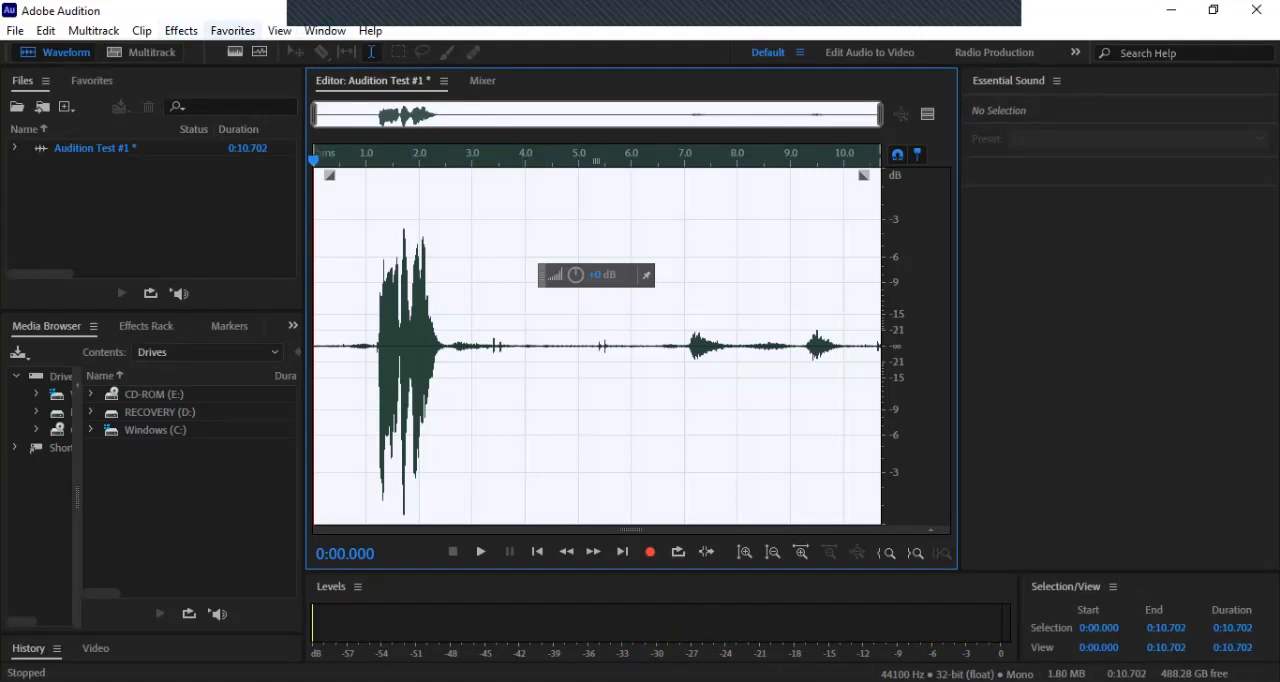
pyautogui.click(232, 30)
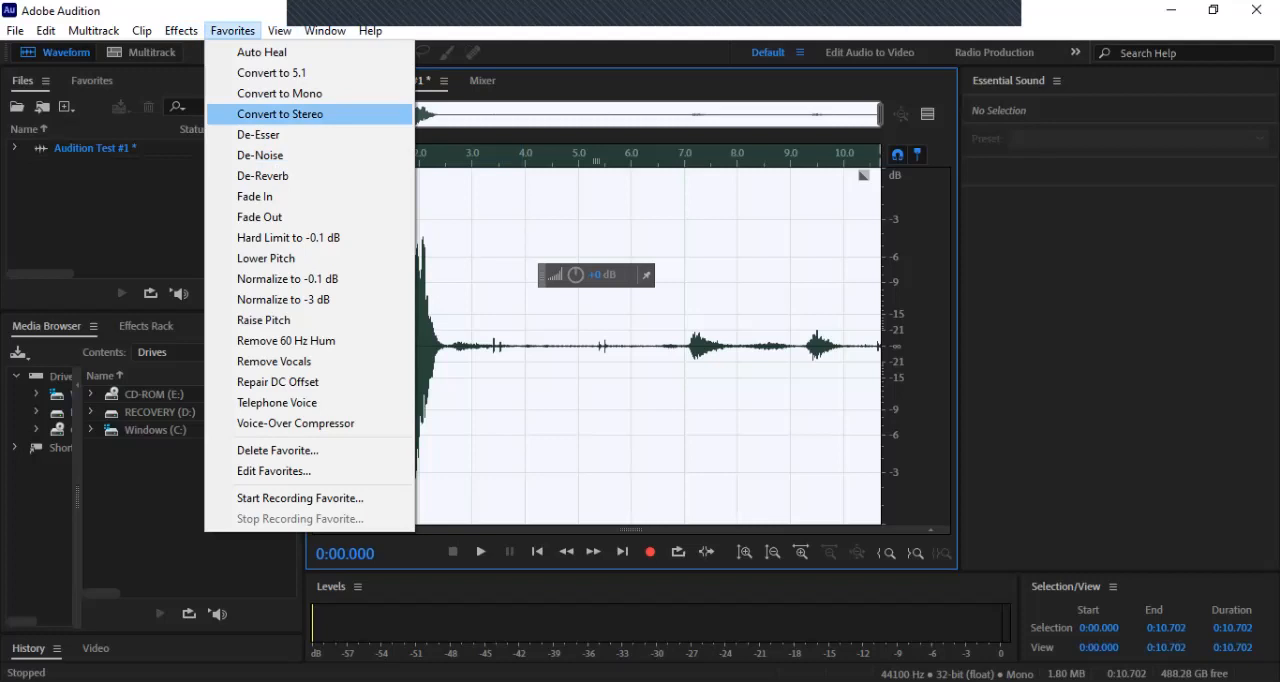
pyautogui.moveTo(181, 31)
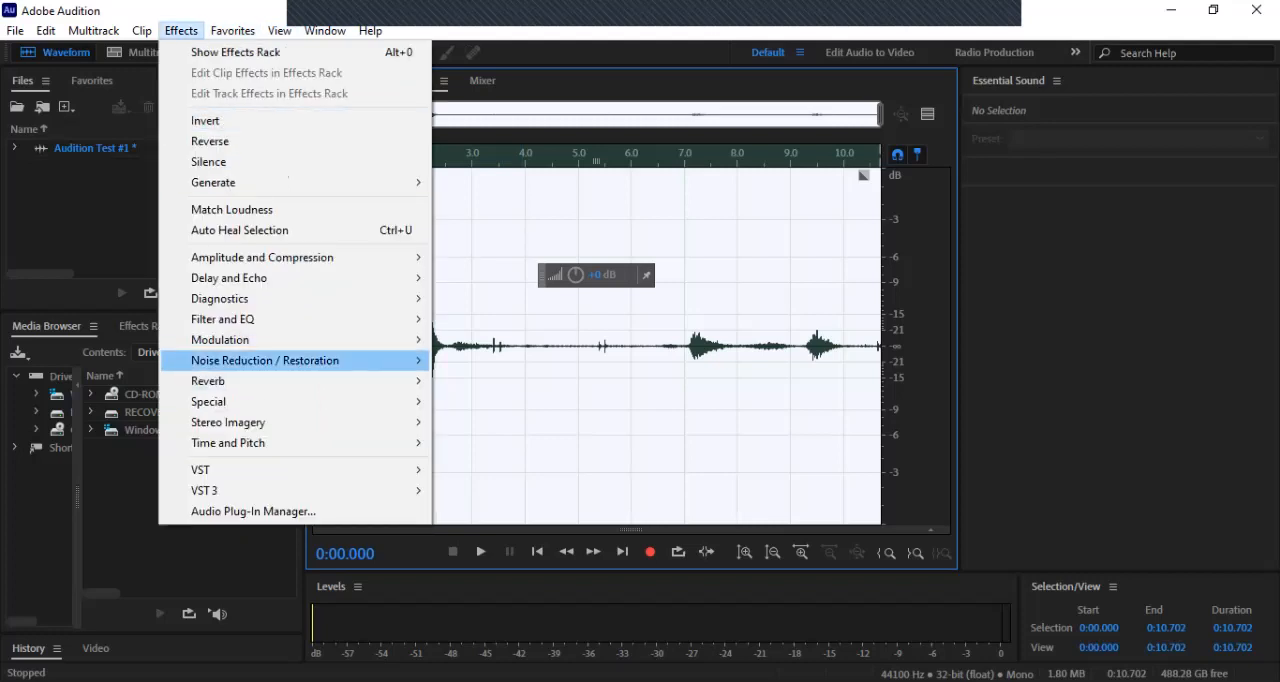
pyautogui.moveTo(265, 360)
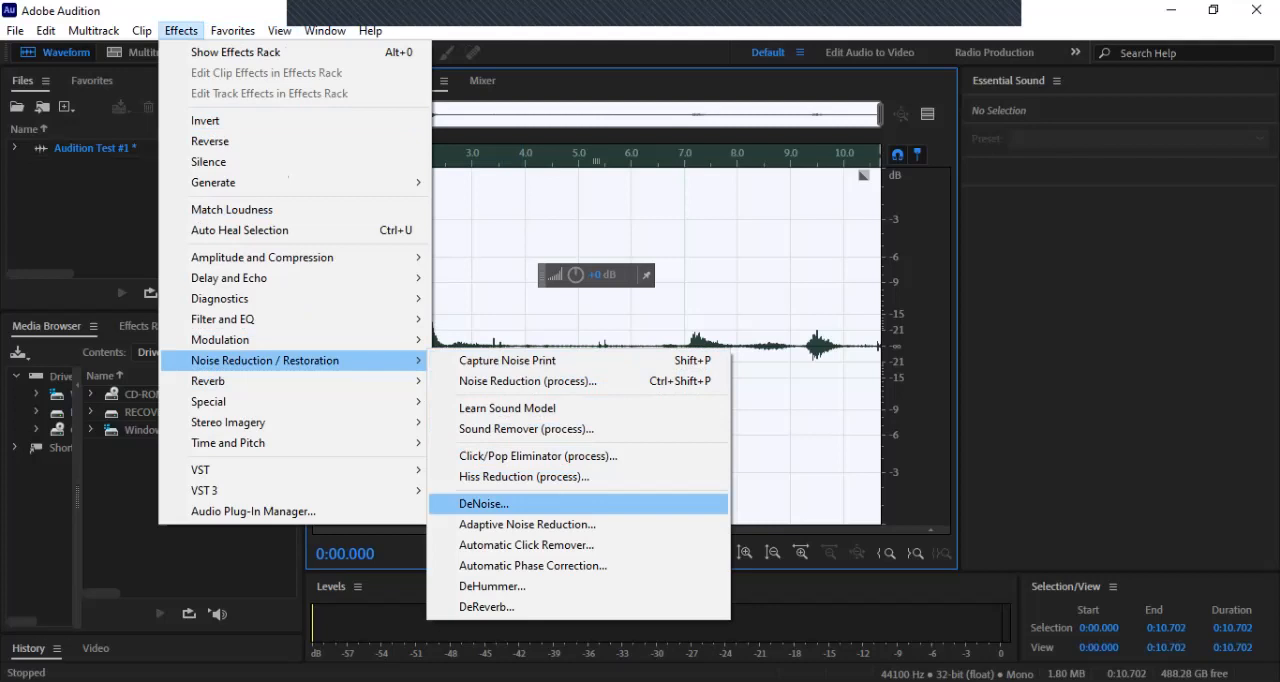
pyautogui.click(484, 504)
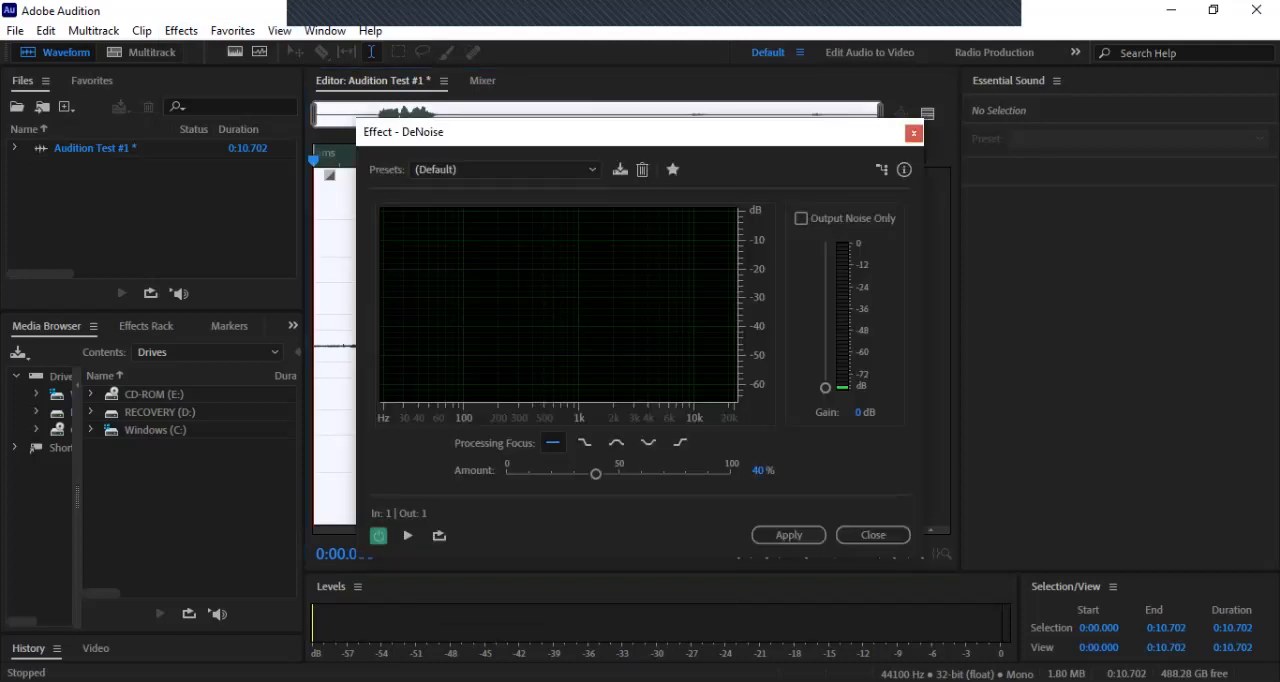
pyautogui.moveTo(596, 473); pyautogui.dragTo(580, 473)
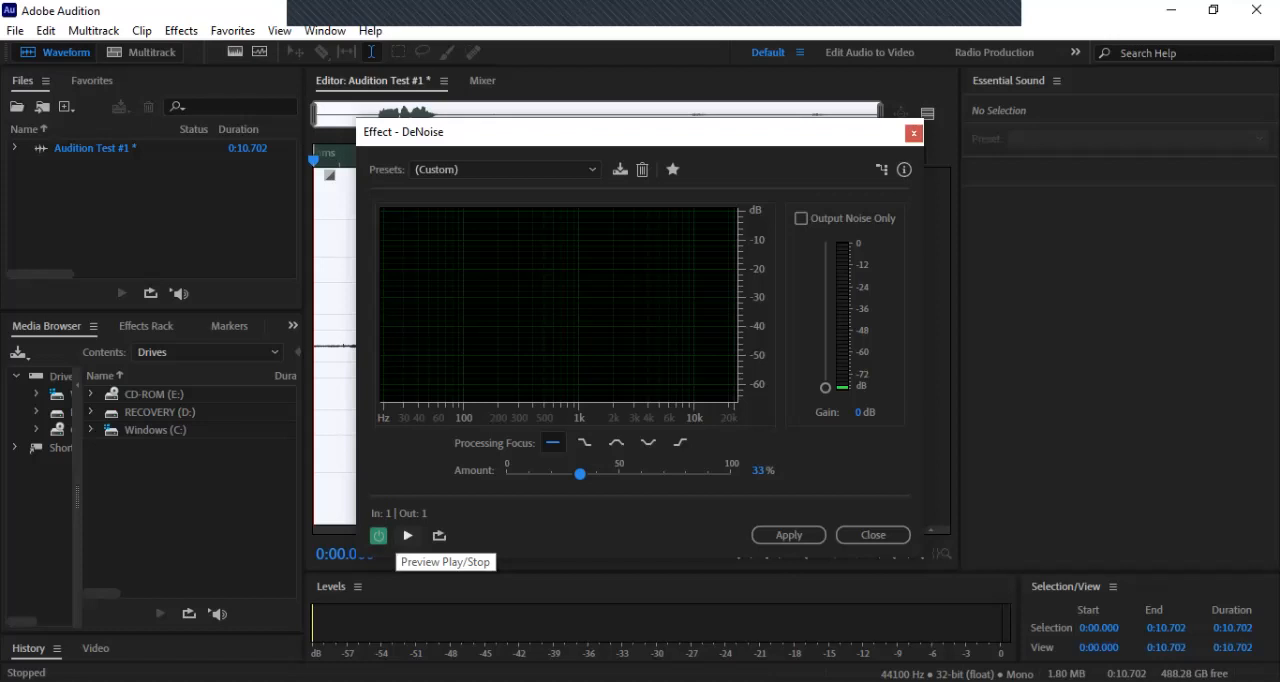
pyautogui.click(407, 535)
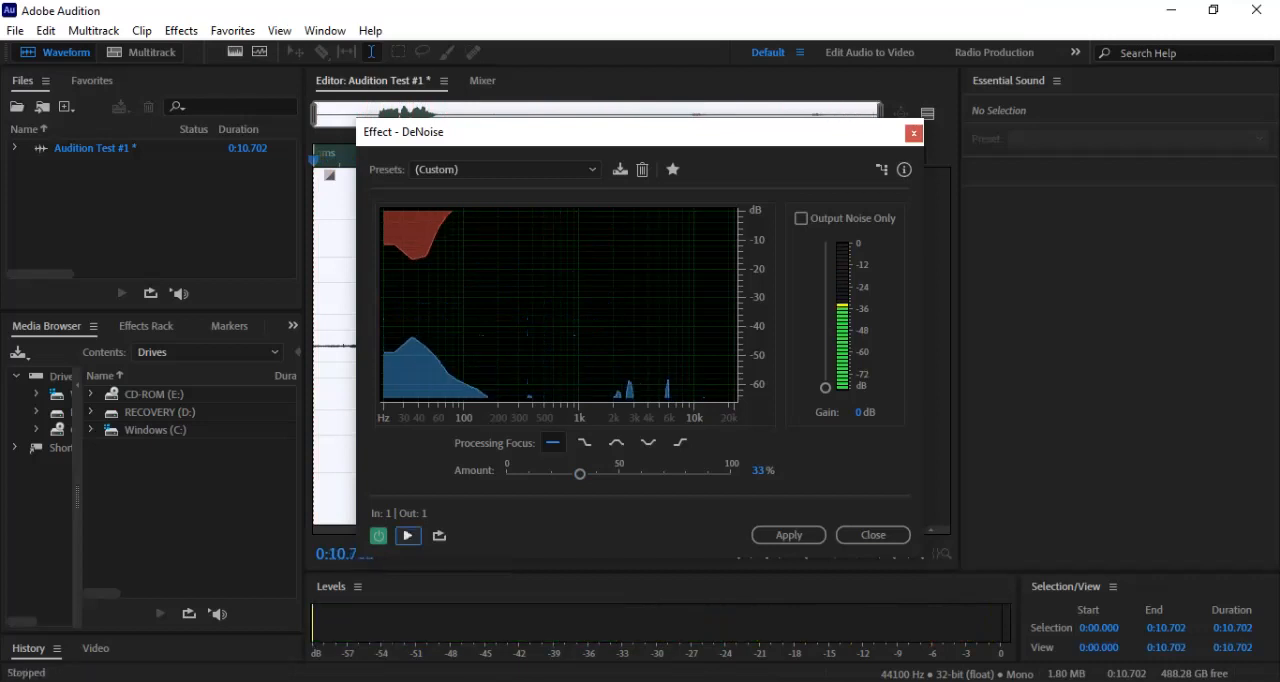
# Step: Set the DeNoise amount to 100%, preview it, and apply the effect to the whole recording
pyautogui.moveTo(579, 473); pyautogui.dragTo(730, 473)
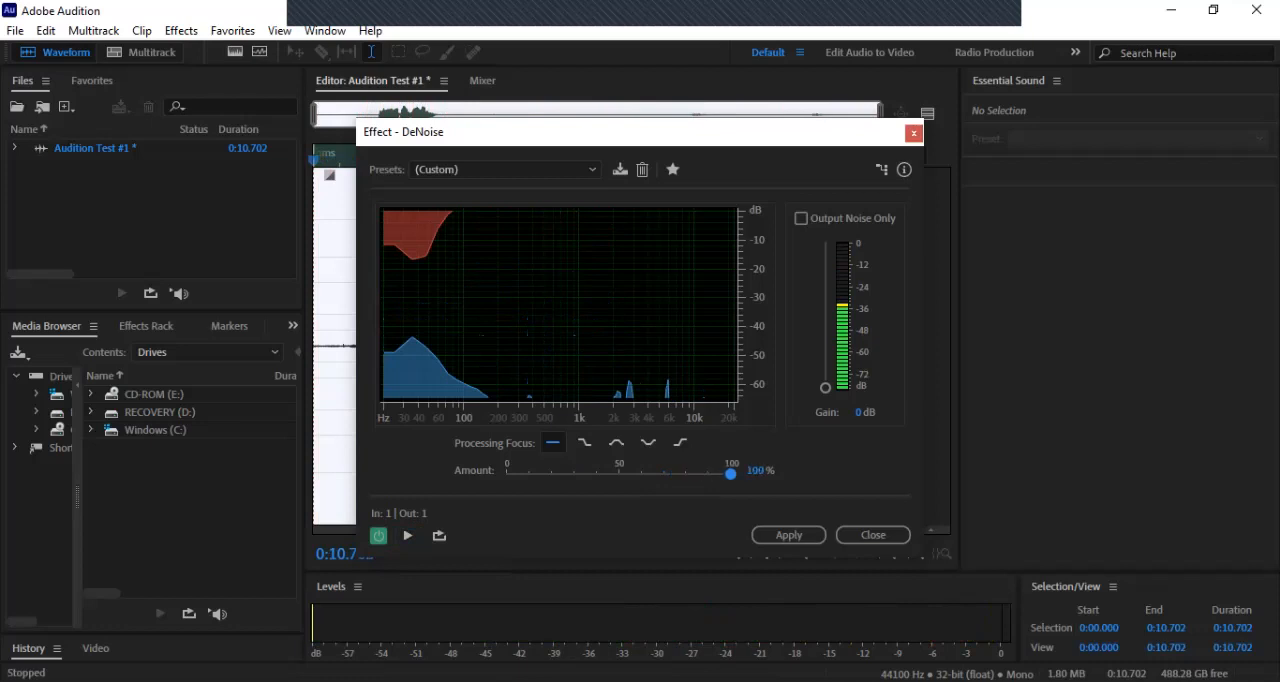
pyautogui.click(408, 535)
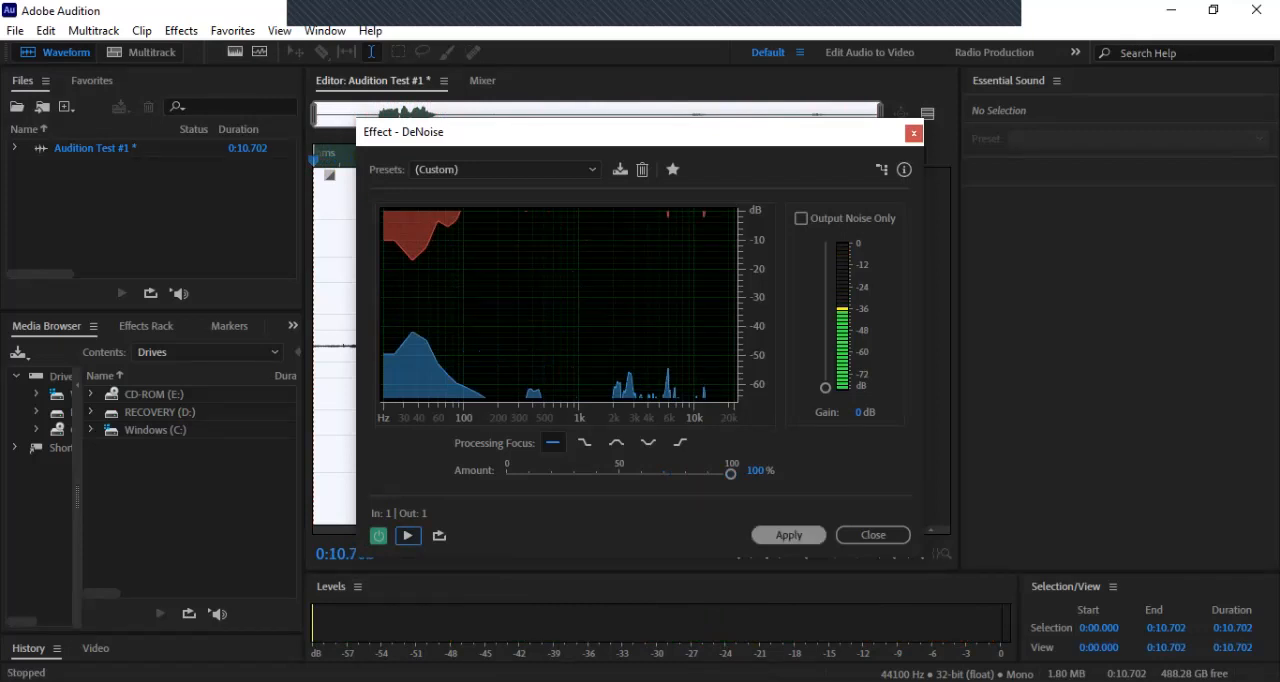
pyautogui.click(789, 535)
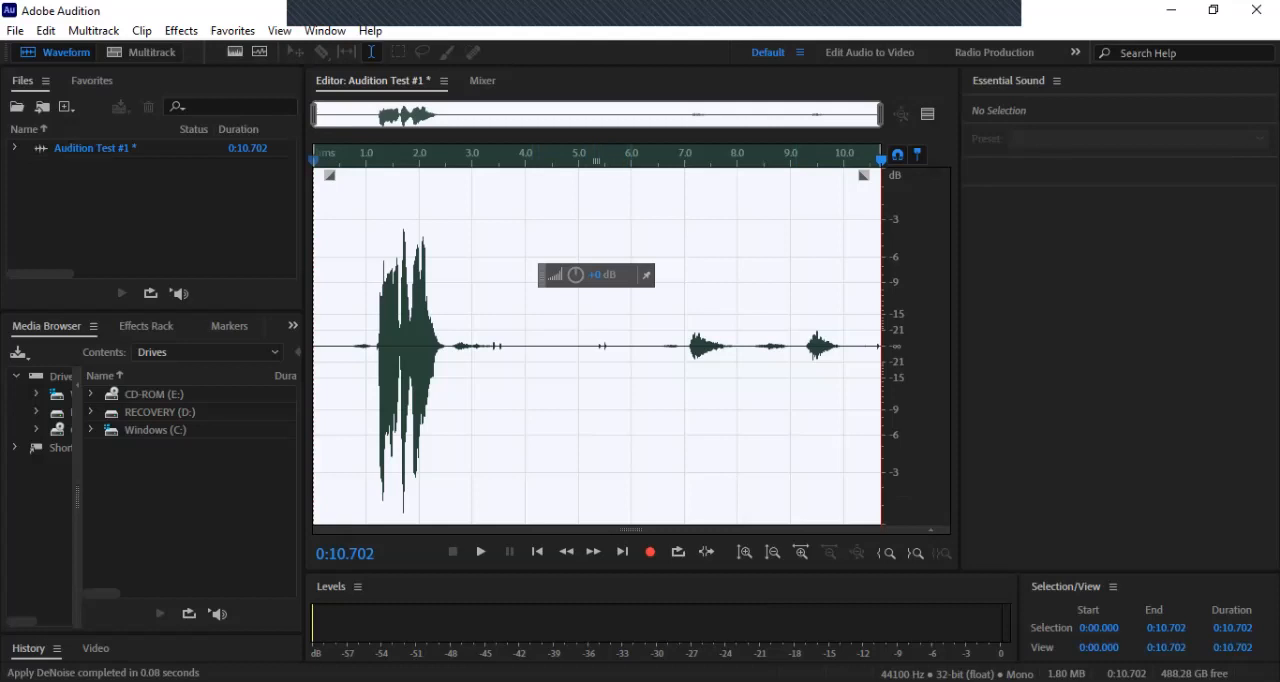
# Step: Delete the quiet stretch of the recording from about 5.0 to 5.7 seconds
pyautogui.click(630, 300)
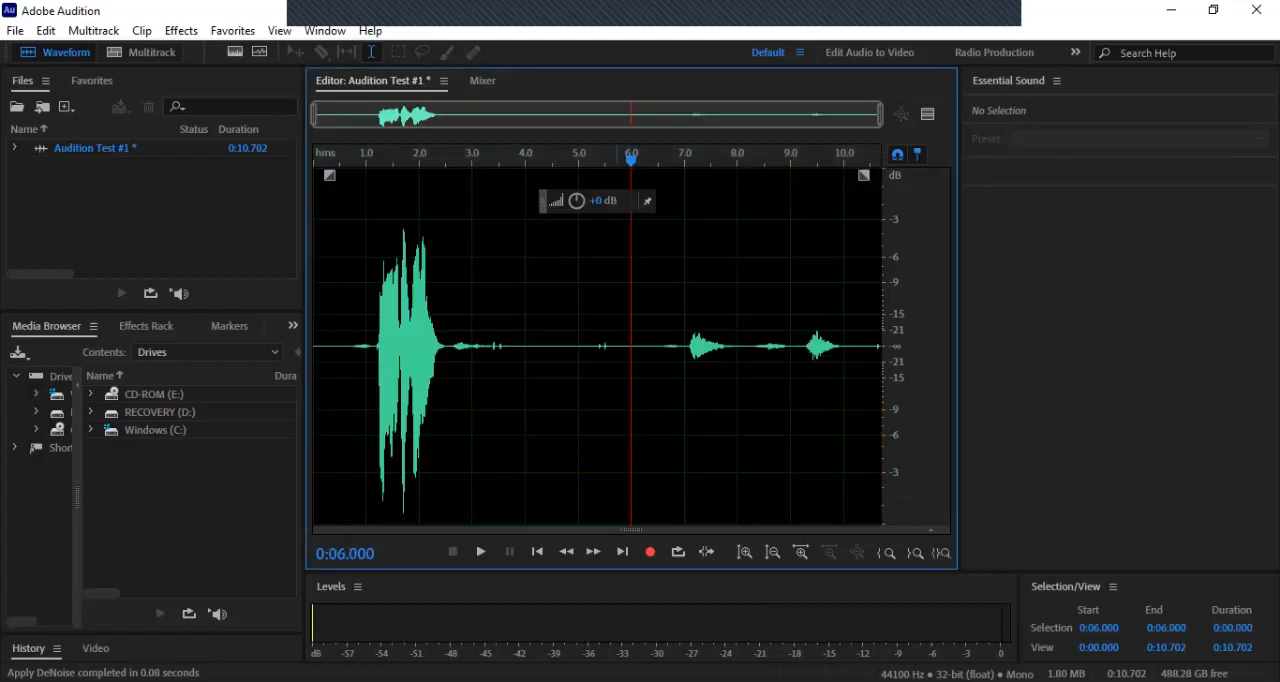
pyautogui.click(617, 340)
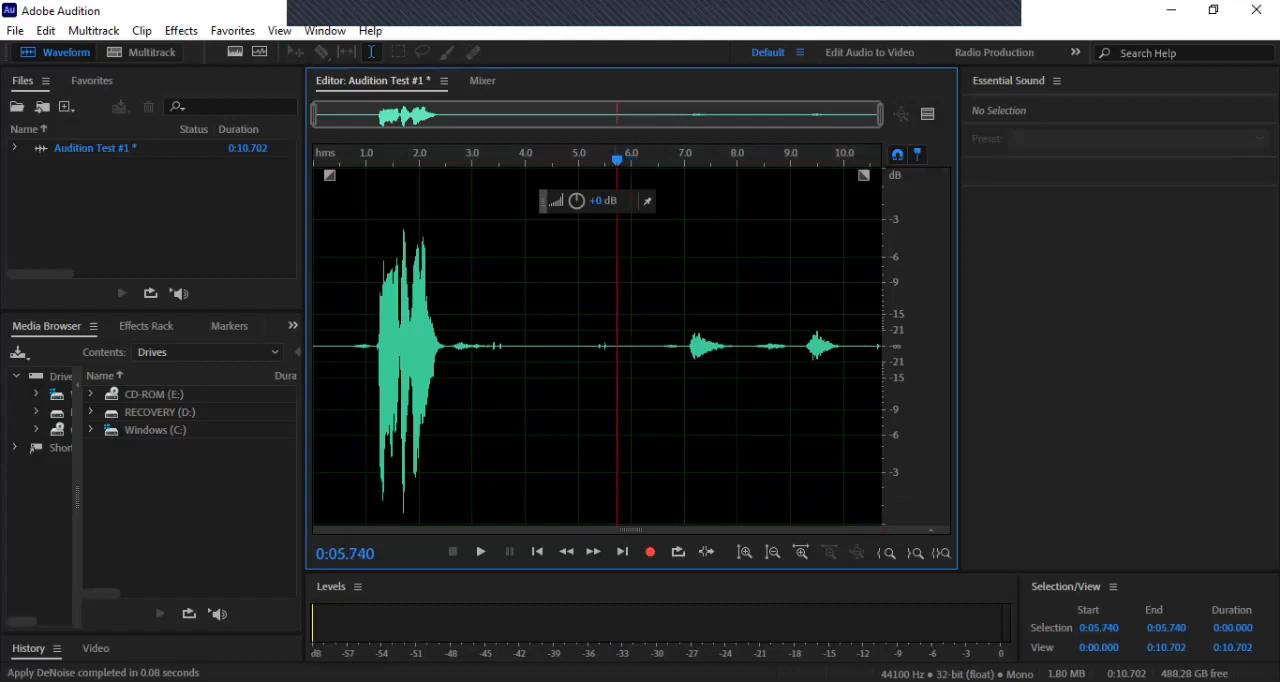
pyautogui.moveTo(615, 340); pyautogui.dragTo(579, 340)
pyautogui.press('Delete')
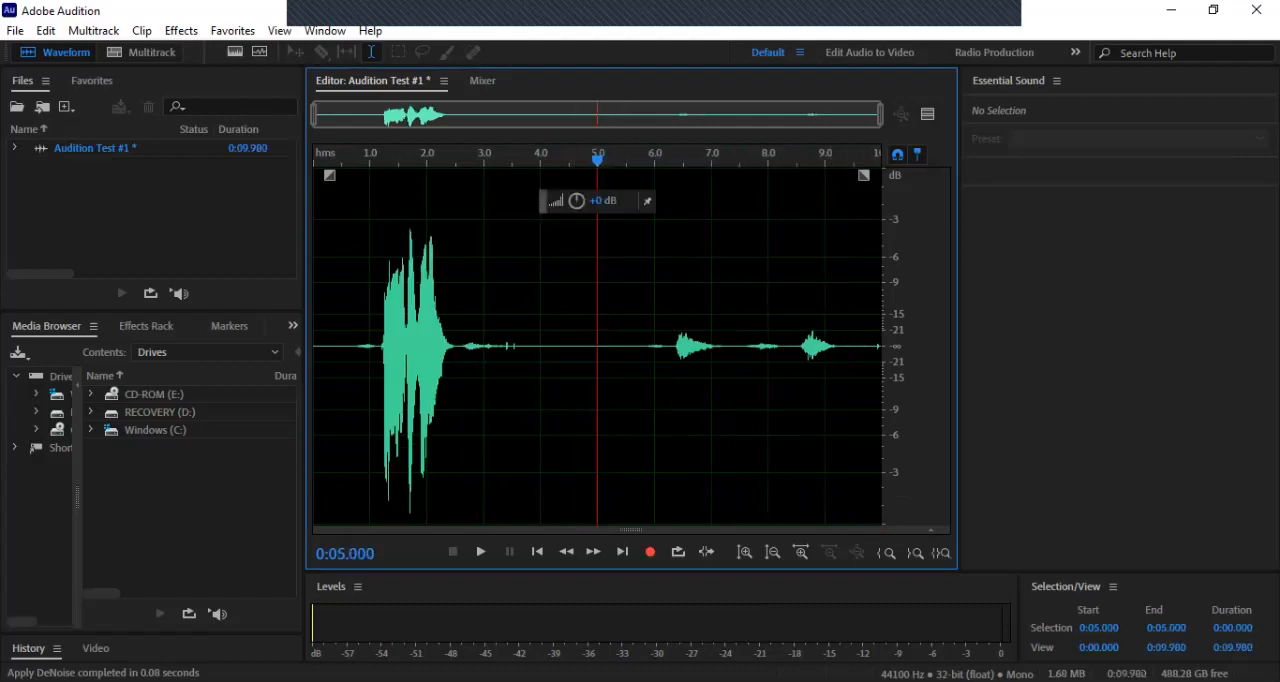
# Step: Undo the audio deletion and the DeNoise effect applied to the recording
pyautogui.click(46, 30)
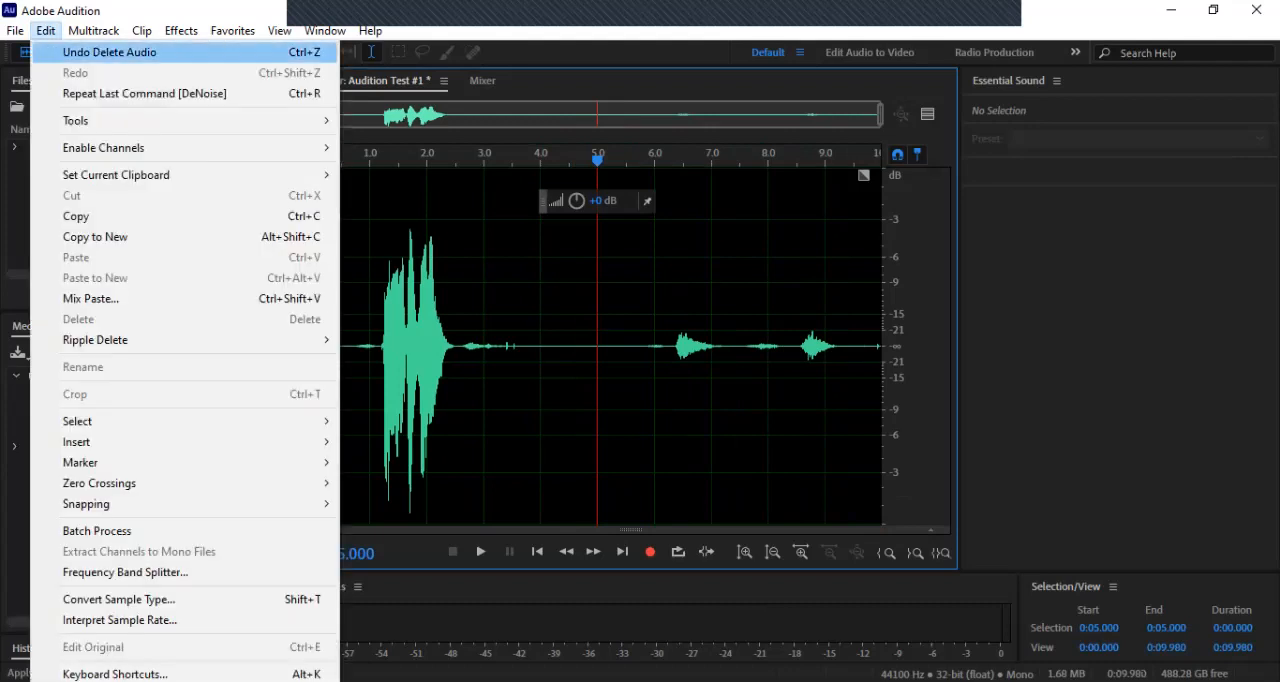
pyautogui.click(100, 54)
pyautogui.click(517, 266)
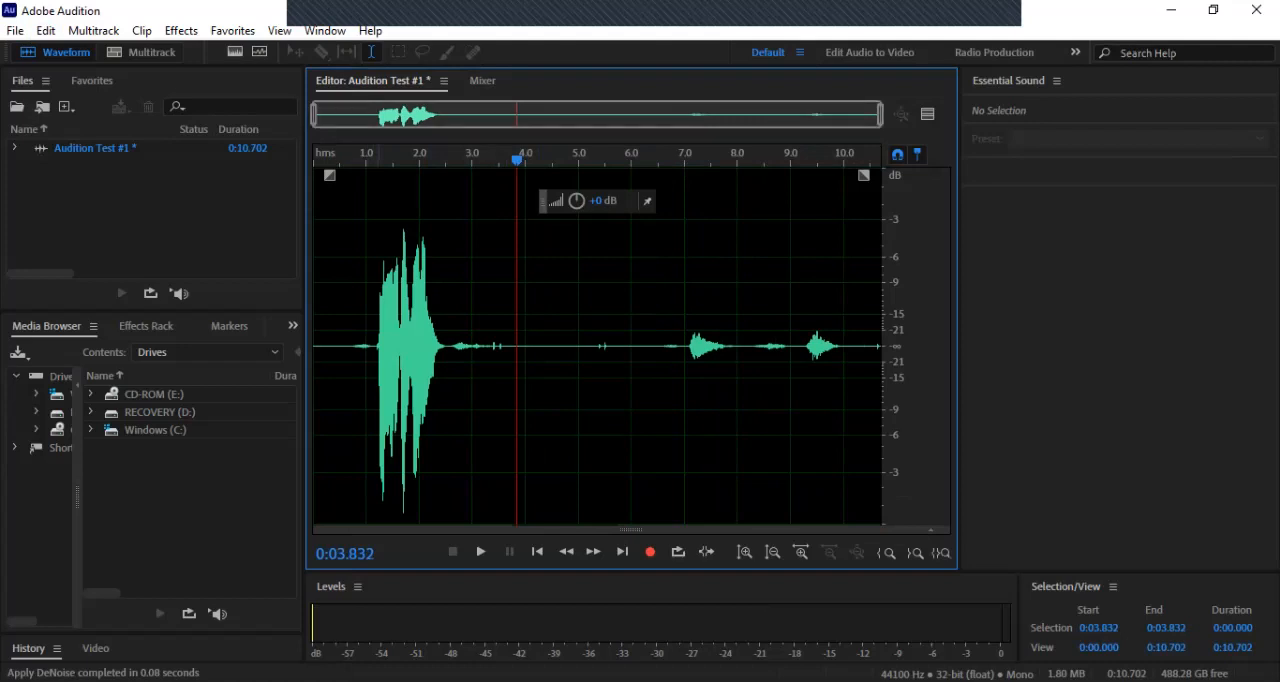
pyautogui.hotkey('ctrl', 'a')
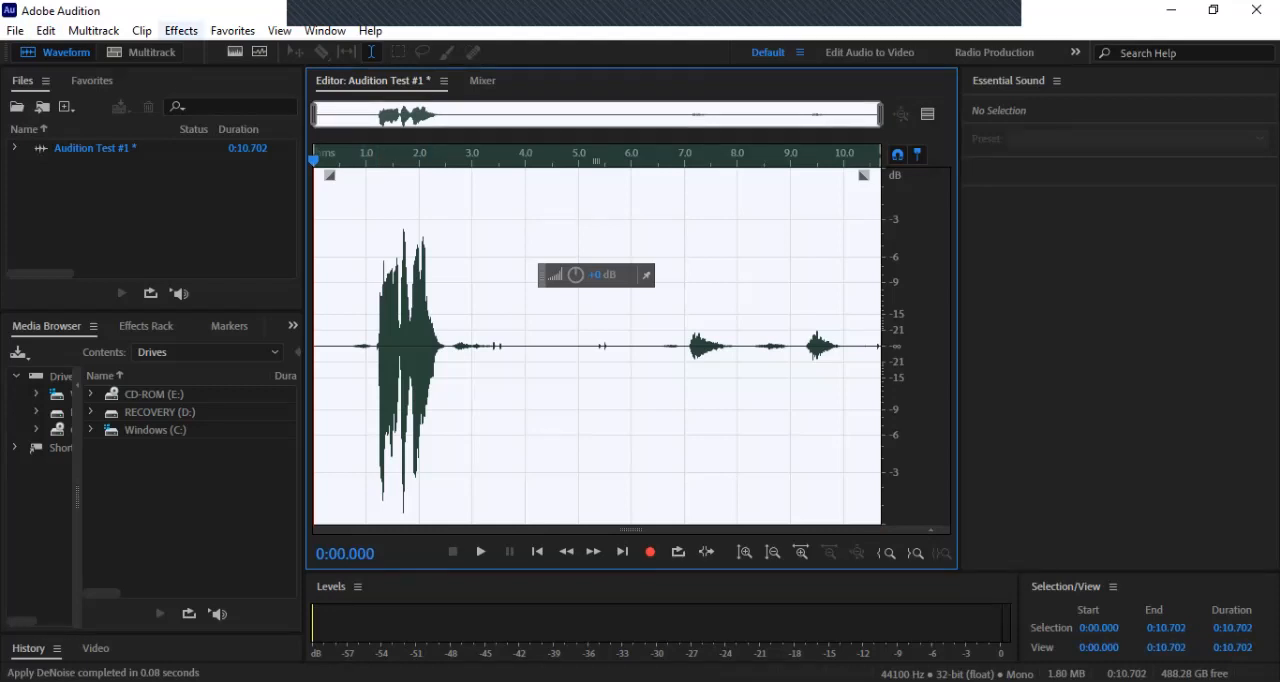
pyautogui.click(46, 31)
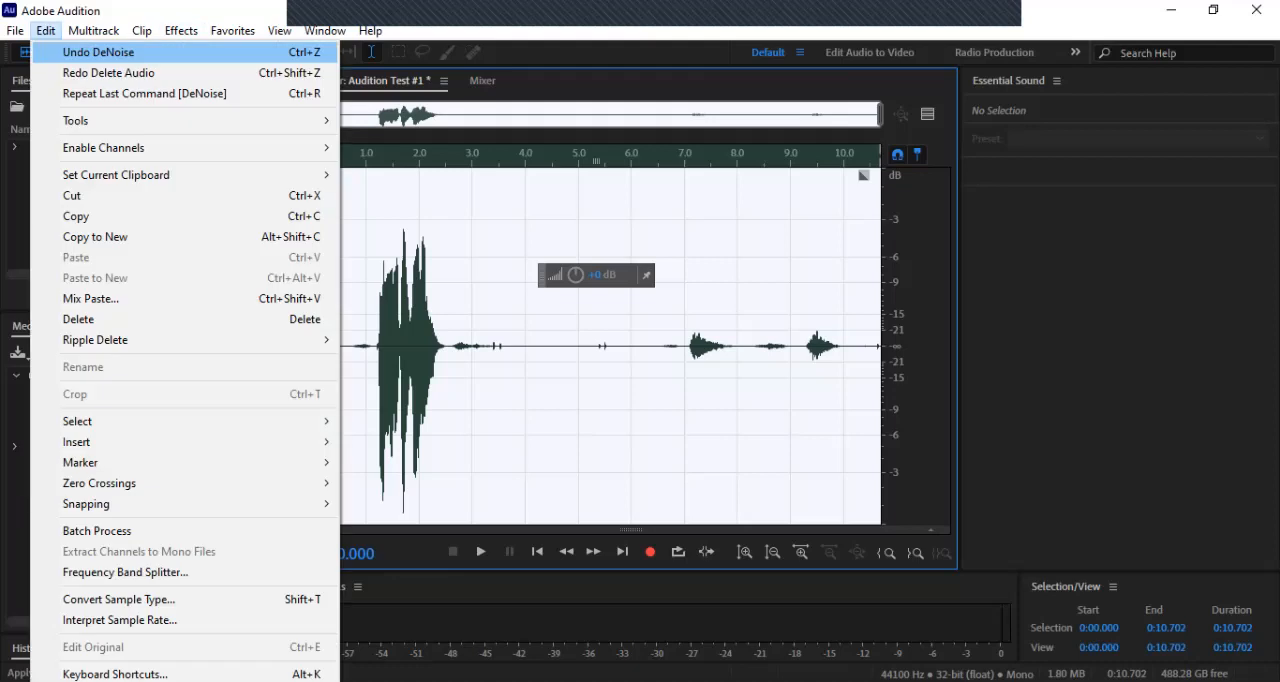
pyautogui.click(98, 52)
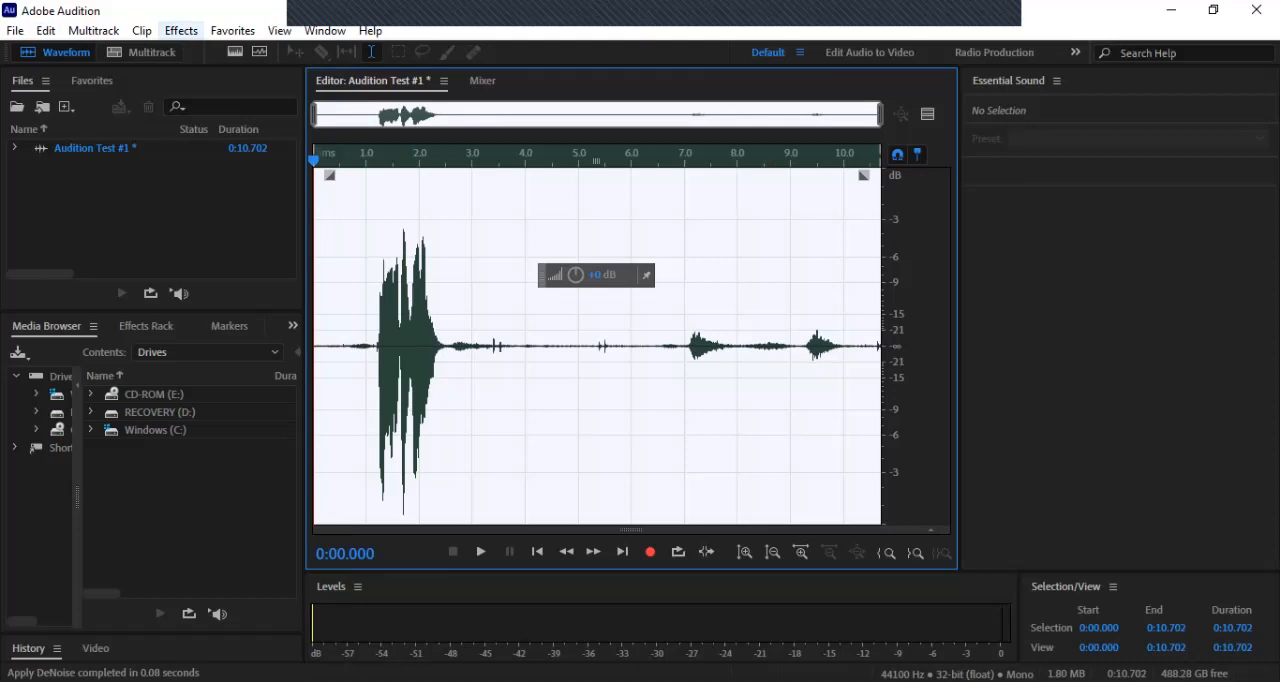
pyautogui.click(181, 31)
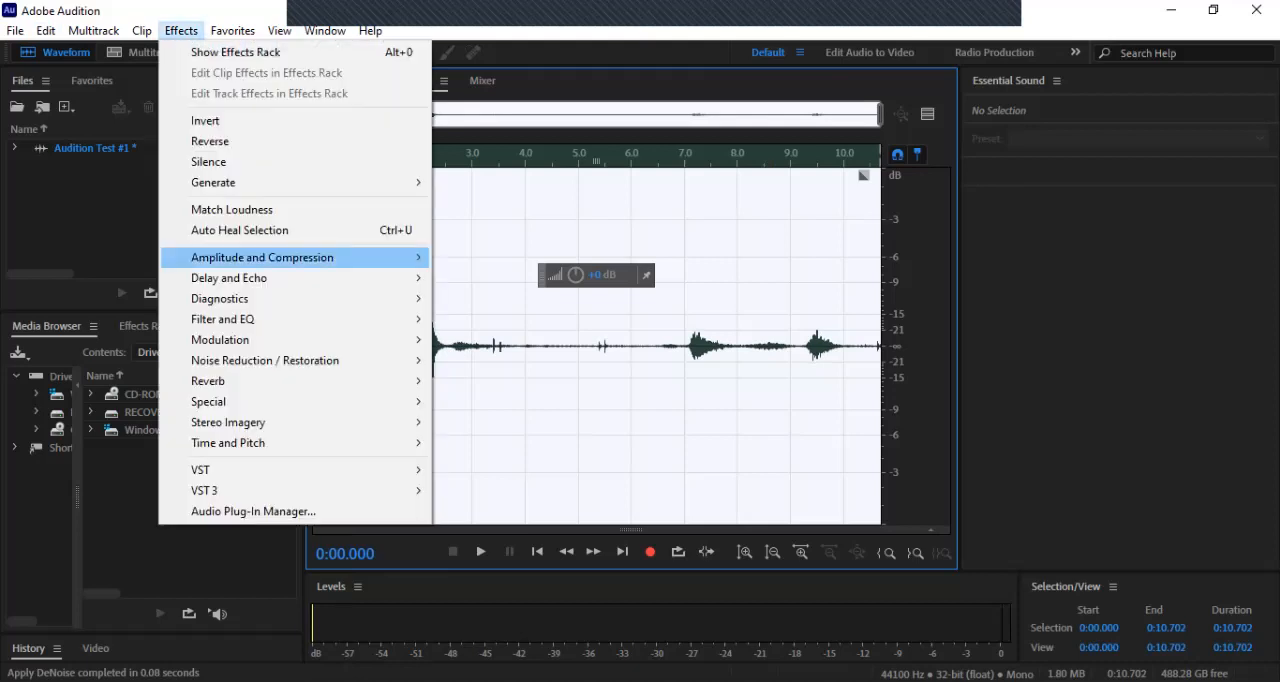
pyautogui.moveTo(265, 360)
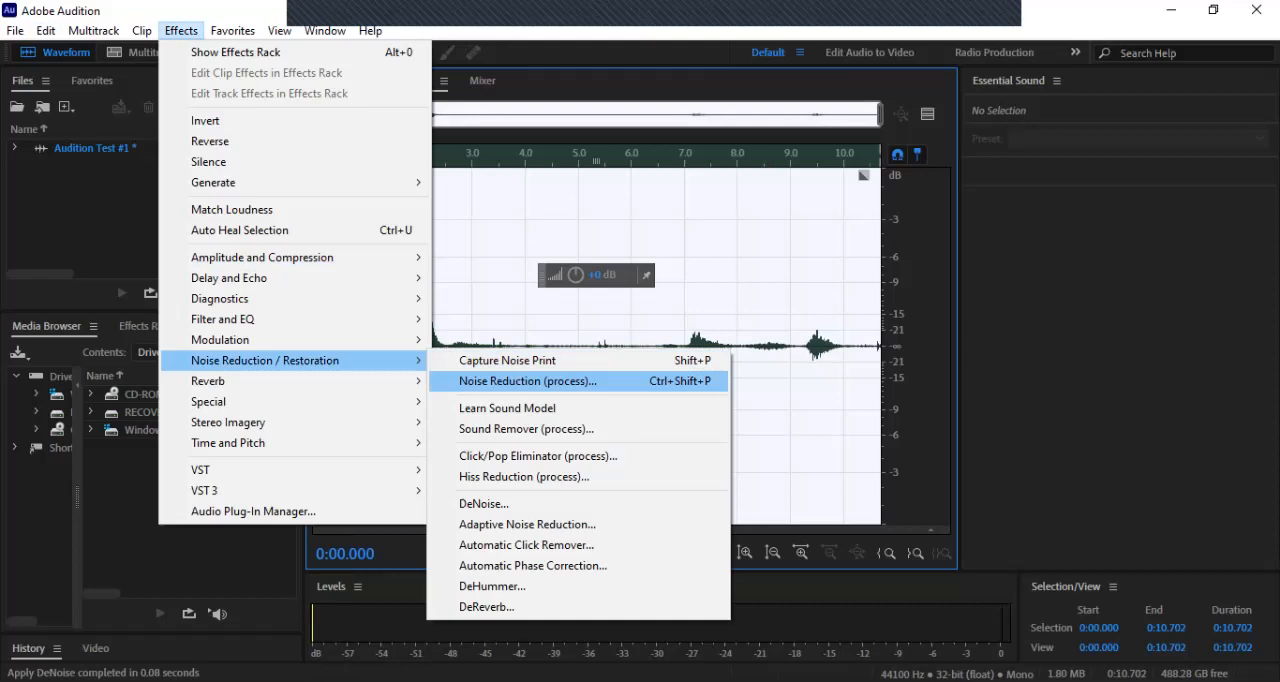
pyautogui.click(528, 381)
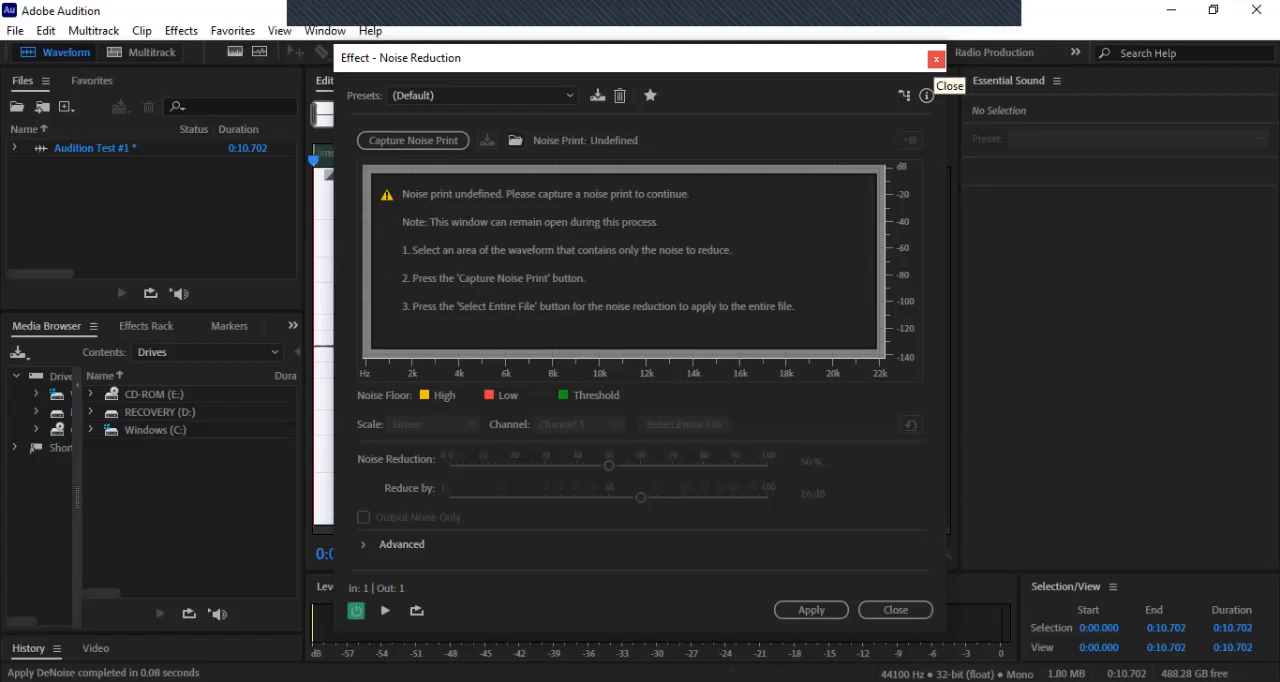
pyautogui.click(935, 59)
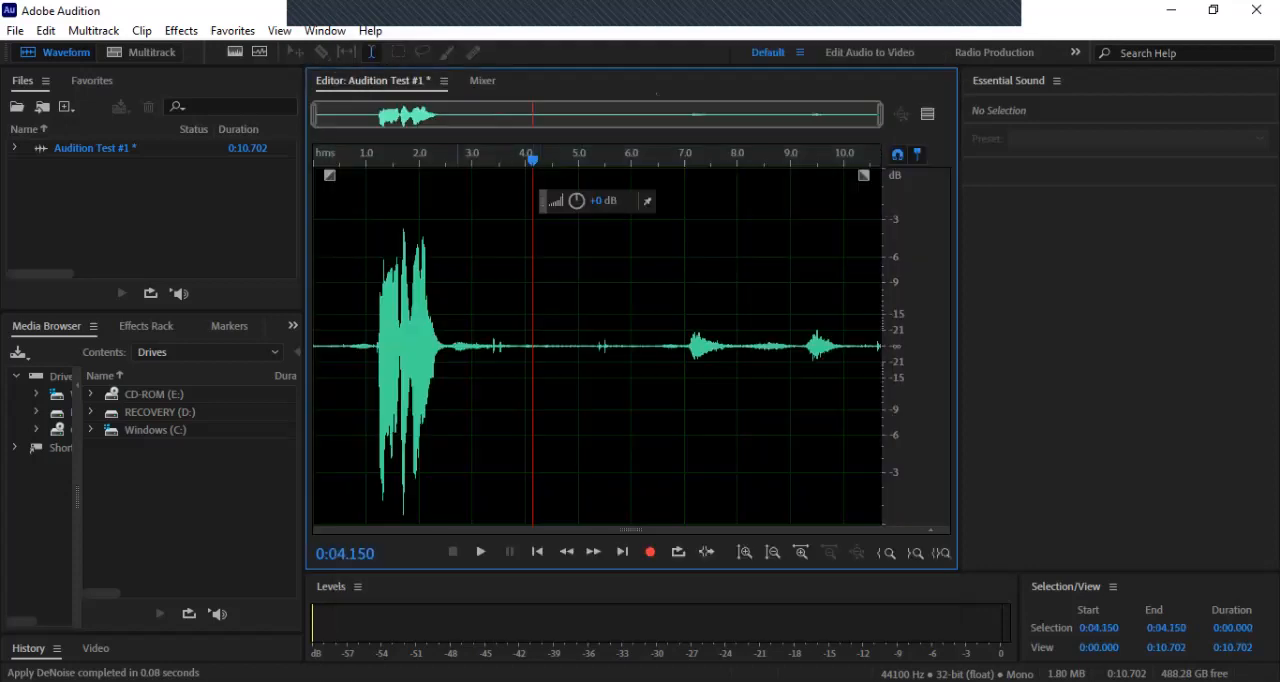
# Step: Try applying Noise Reduction to the entire file without a captured noise print, and undo the attempt
pyautogui.moveTo(455, 346); pyautogui.dragTo(509, 346)
pyautogui.click(181, 30)
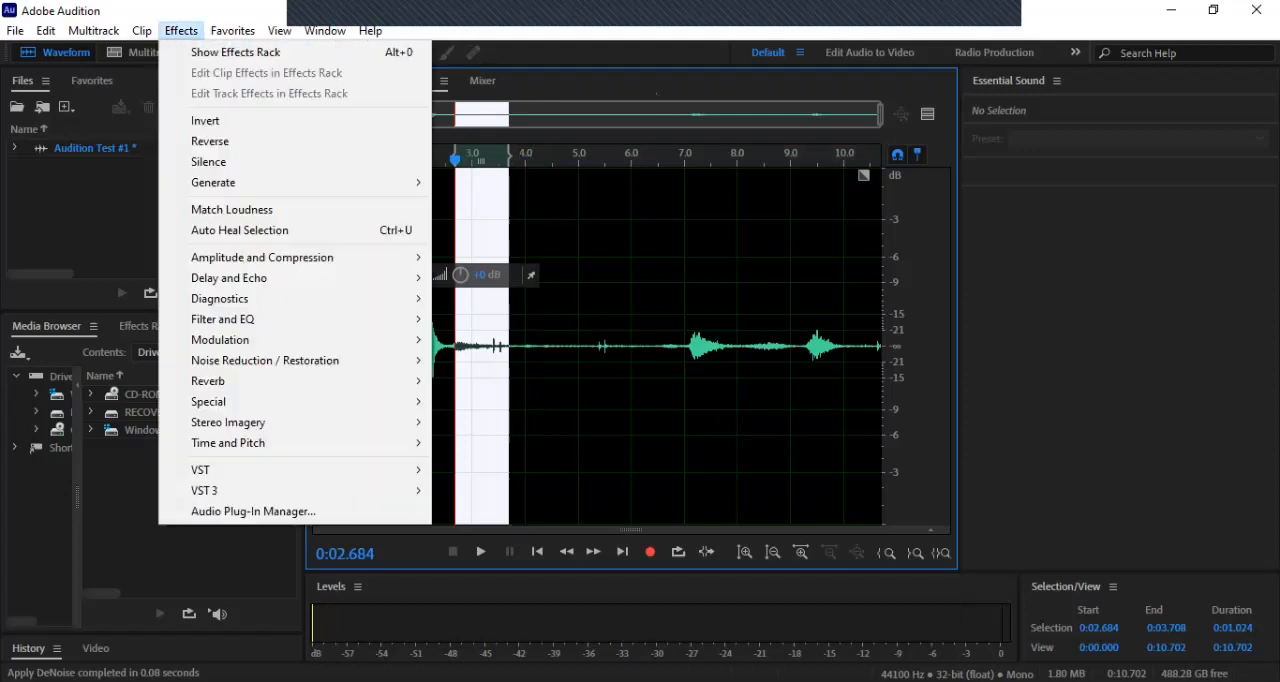
pyautogui.moveTo(265, 361)
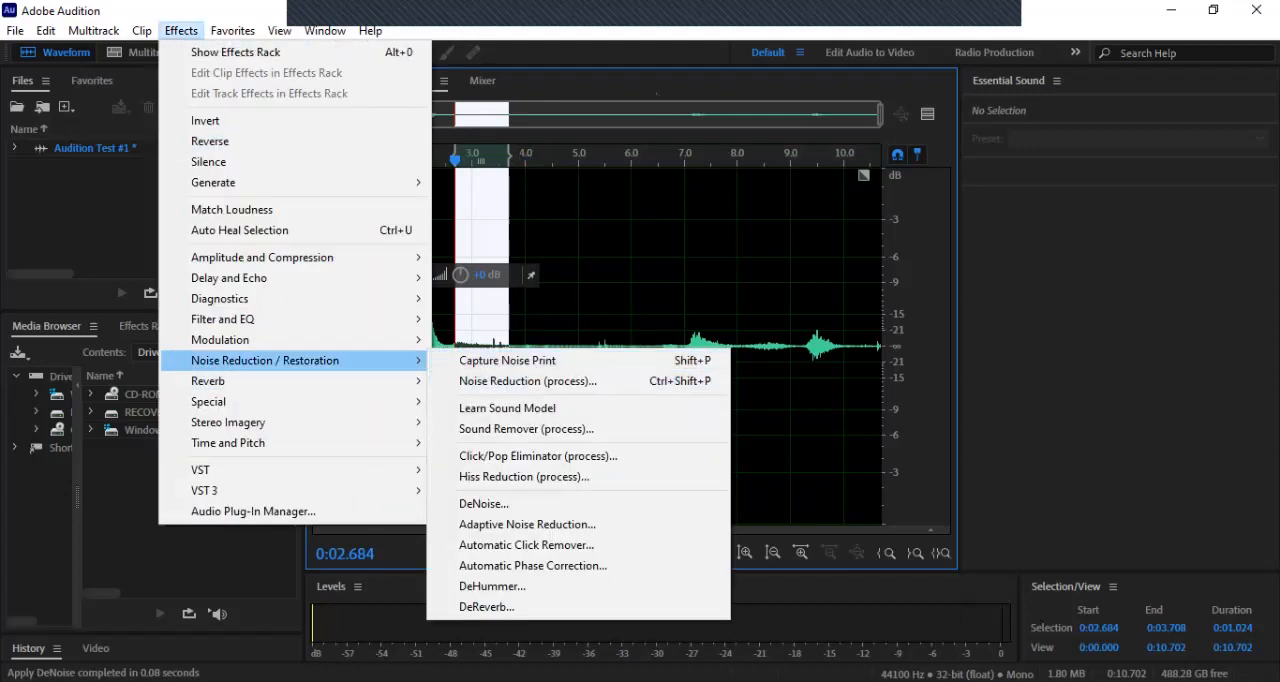
pyautogui.click(529, 381)
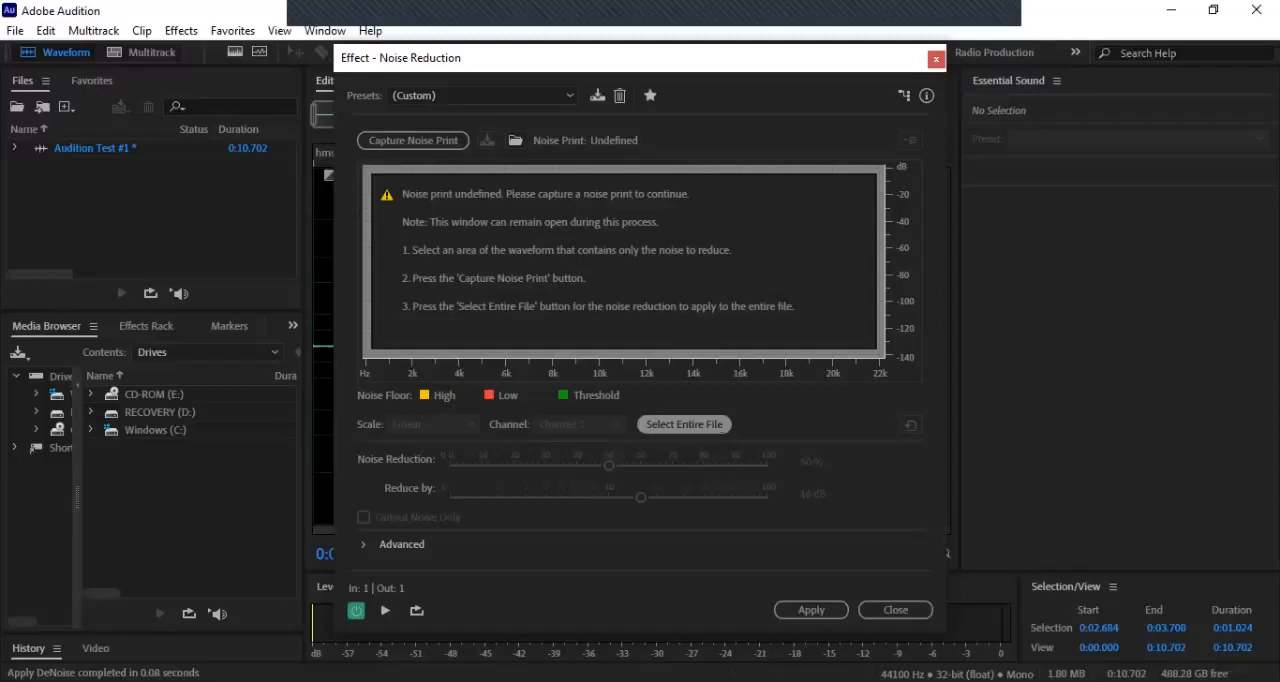
pyautogui.click(684, 424)
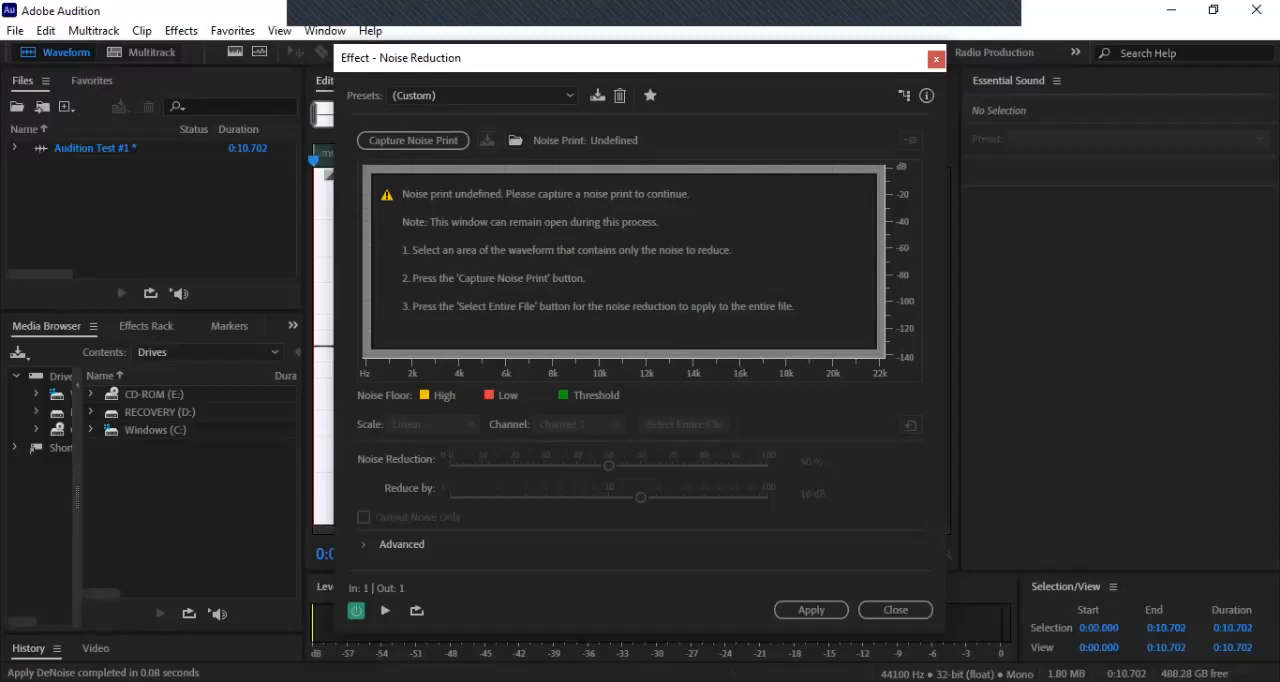
pyautogui.click(811, 609)
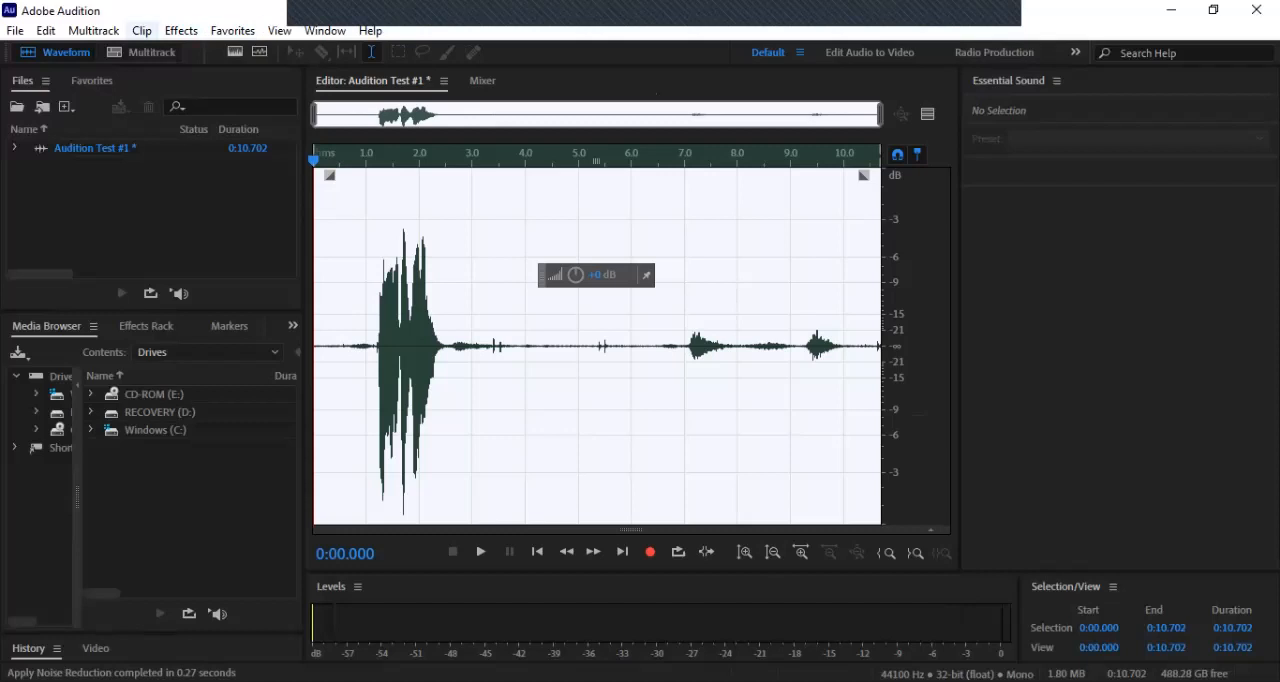
pyautogui.click(46, 30)
pyautogui.click(118, 52)
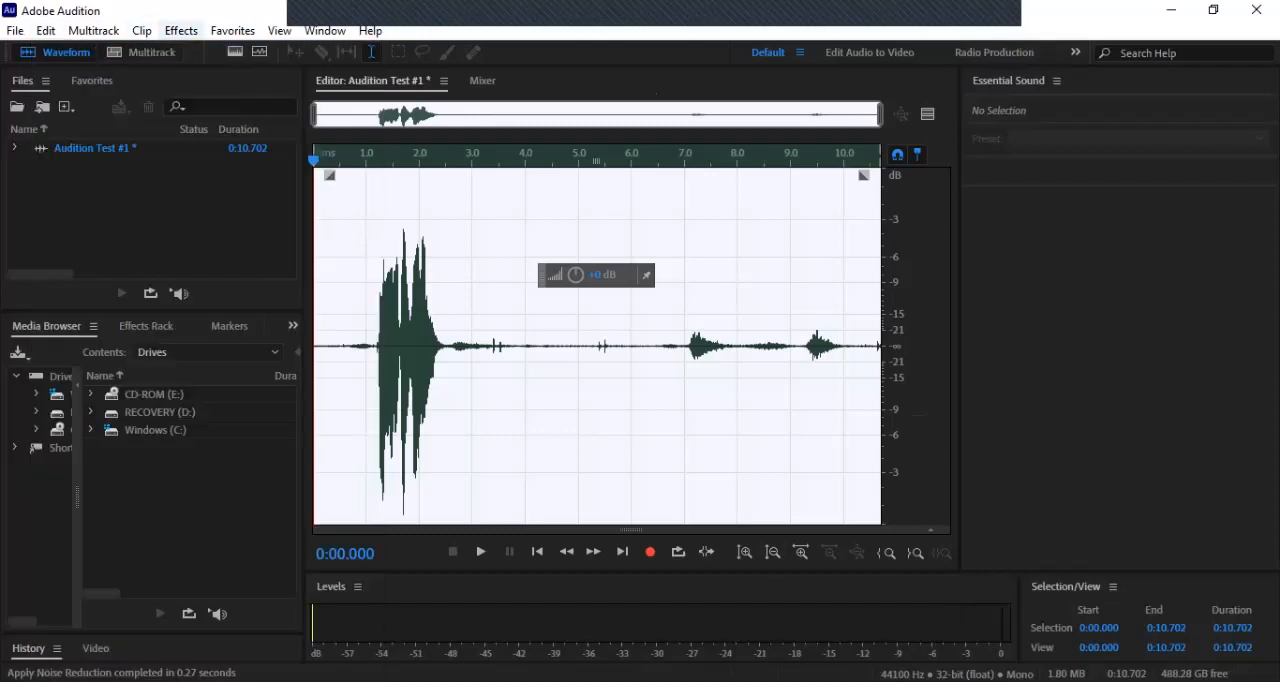
# Step: Capture a noise print from the quiet stretch of the recording between about 2.6 and 3.7 seconds
pyautogui.moveTo(674, 360); pyautogui.dragTo(677, 360)
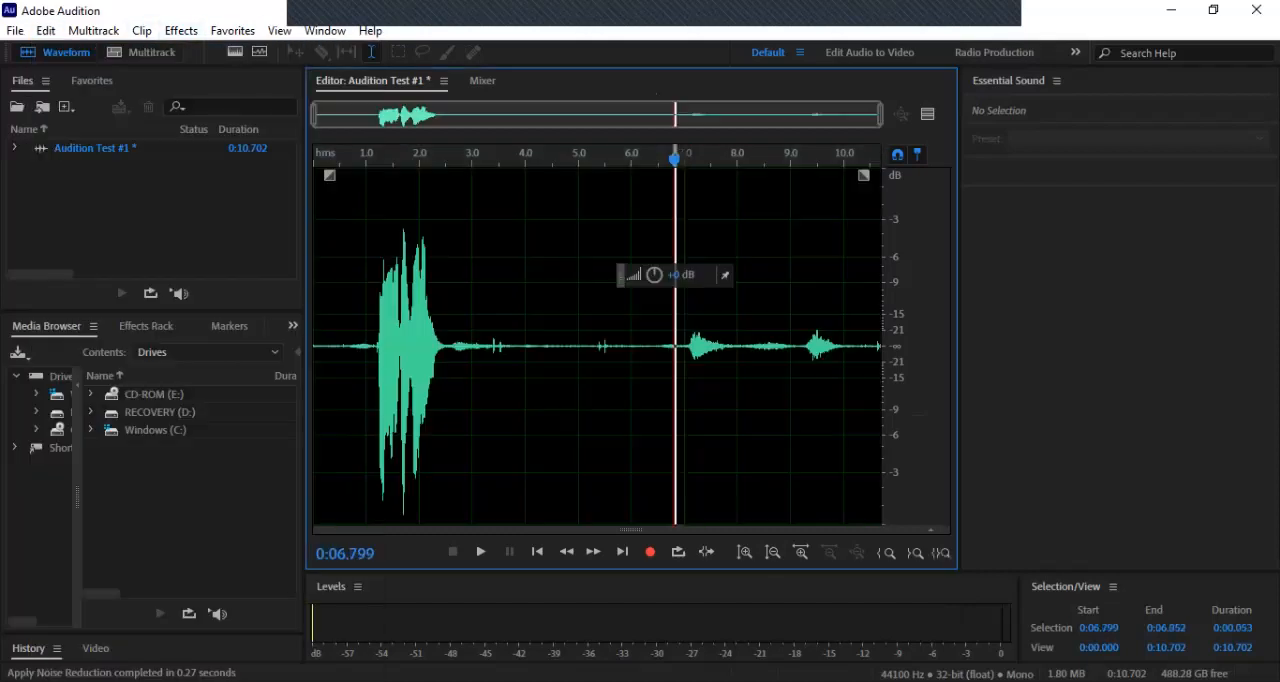
pyautogui.moveTo(450, 347); pyautogui.dragTo(511, 347)
pyautogui.click(181, 30)
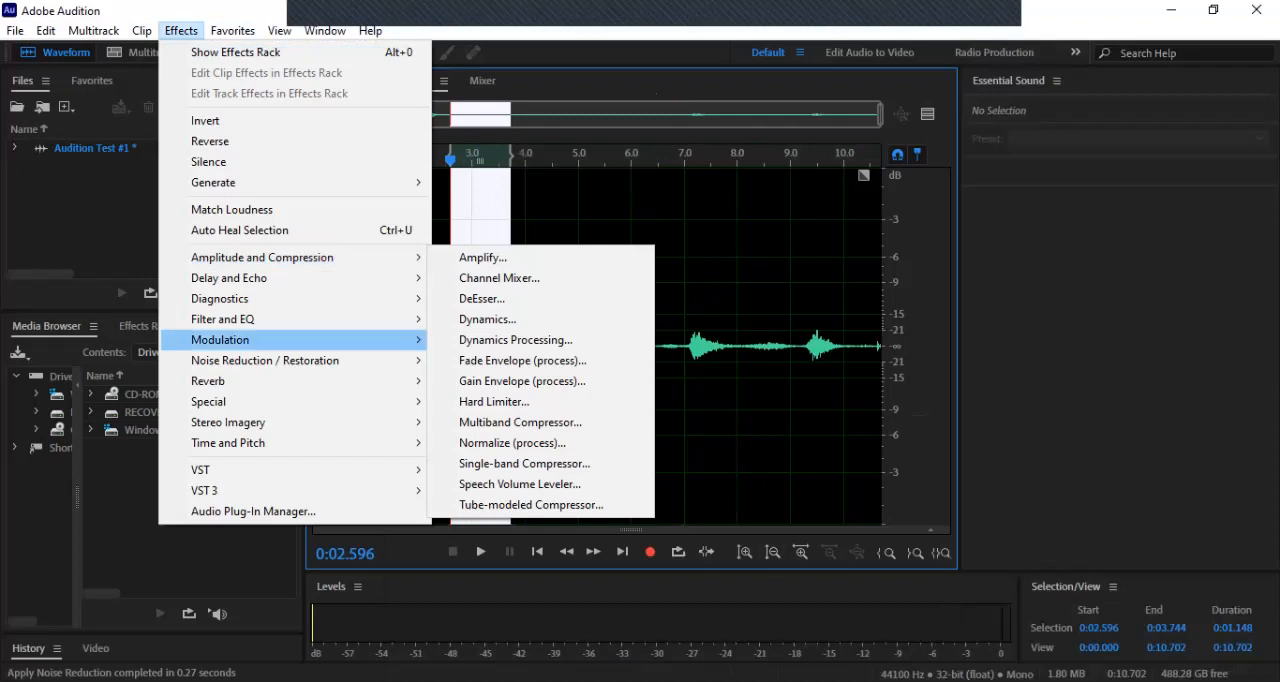
pyautogui.moveTo(265, 360)
pyautogui.click(507, 360)
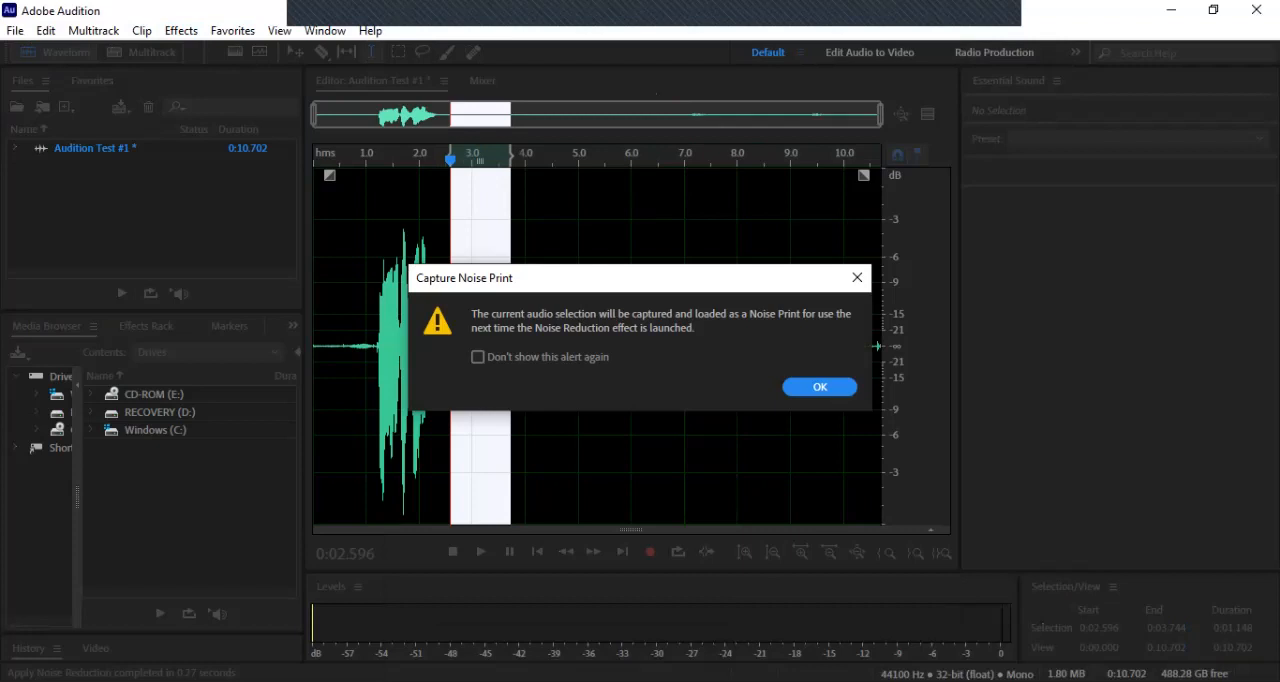
pyautogui.click(820, 387)
# Step: Select the whole recording and preview the Noise Reduction effect with its strength set to 100%
pyautogui.click(534, 240)
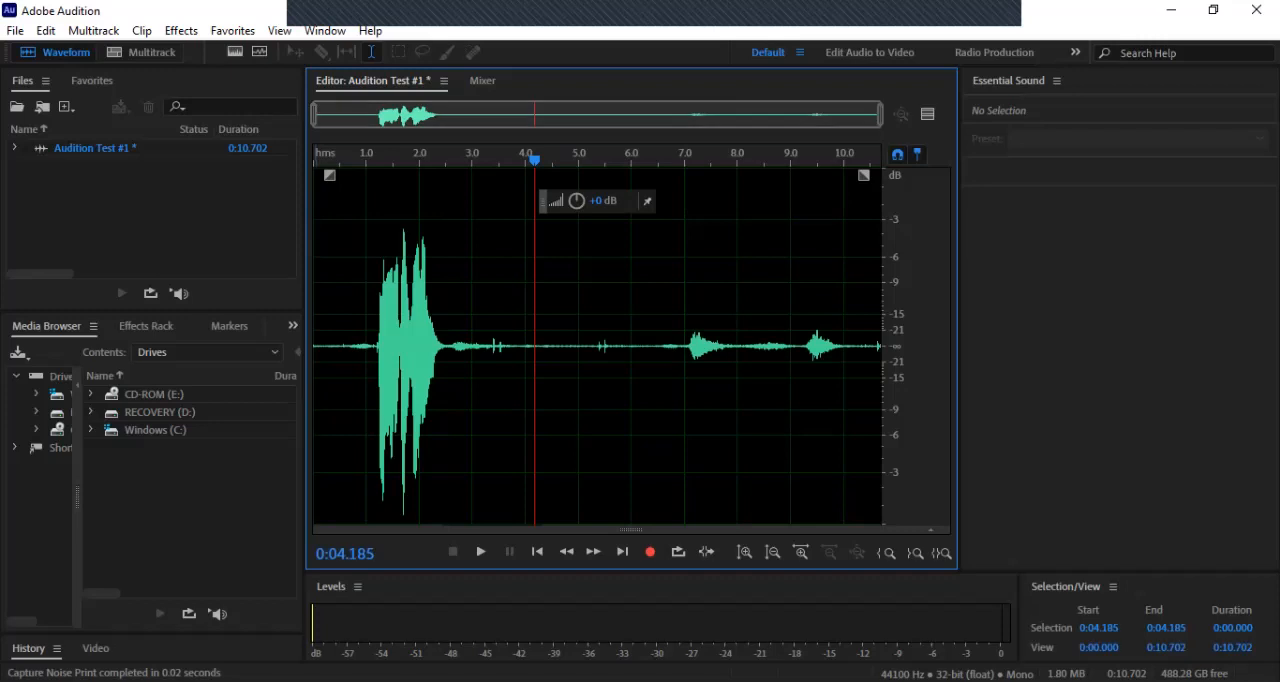
pyautogui.hotkey('ctrl', 'a')
pyautogui.click(181, 30)
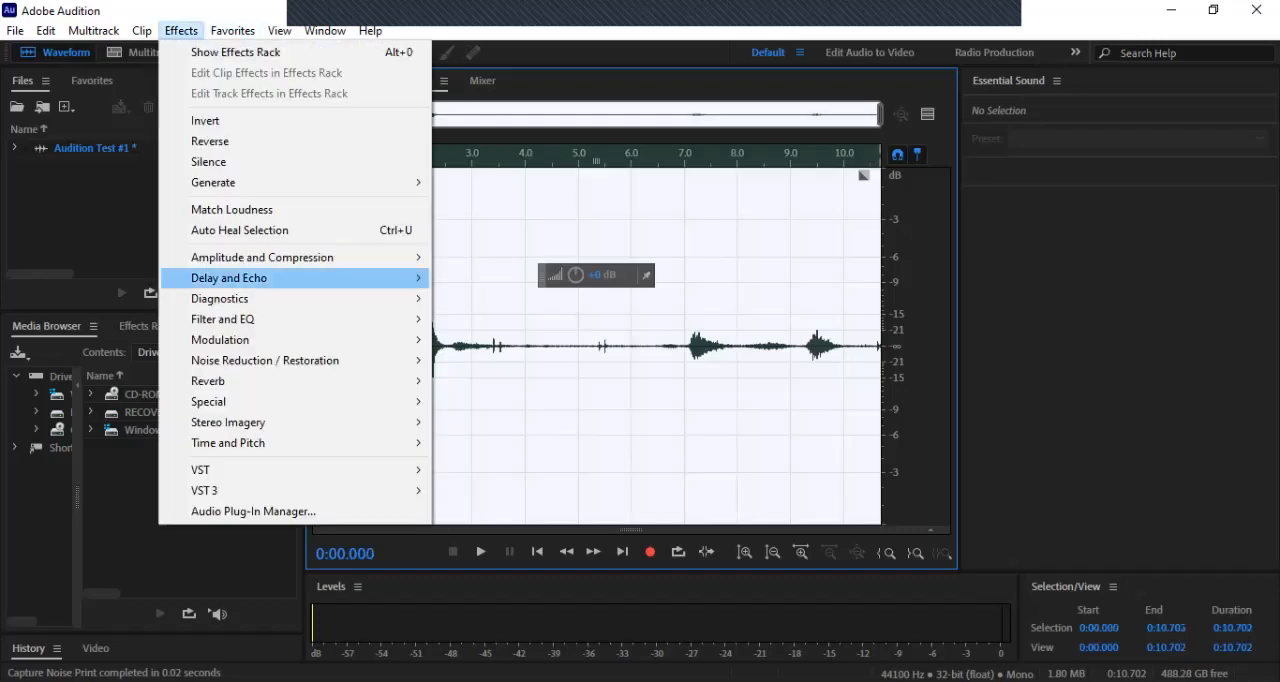
pyautogui.moveTo(265, 360)
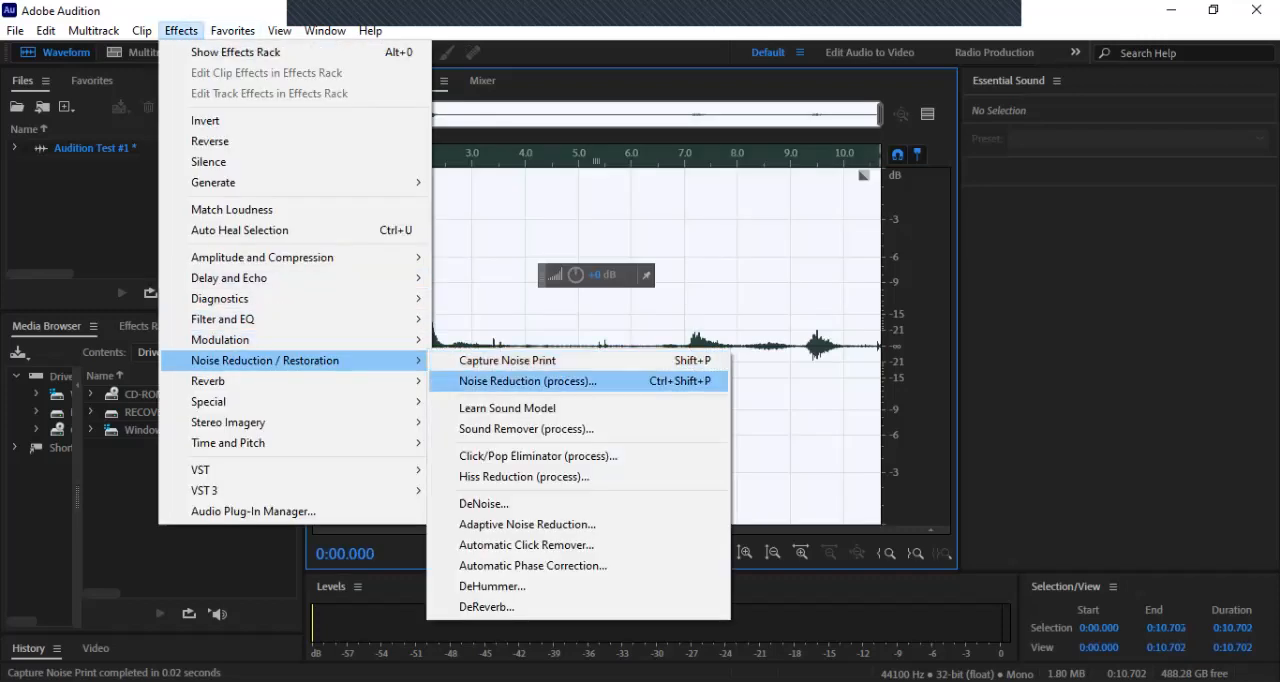
pyautogui.click(543, 457)
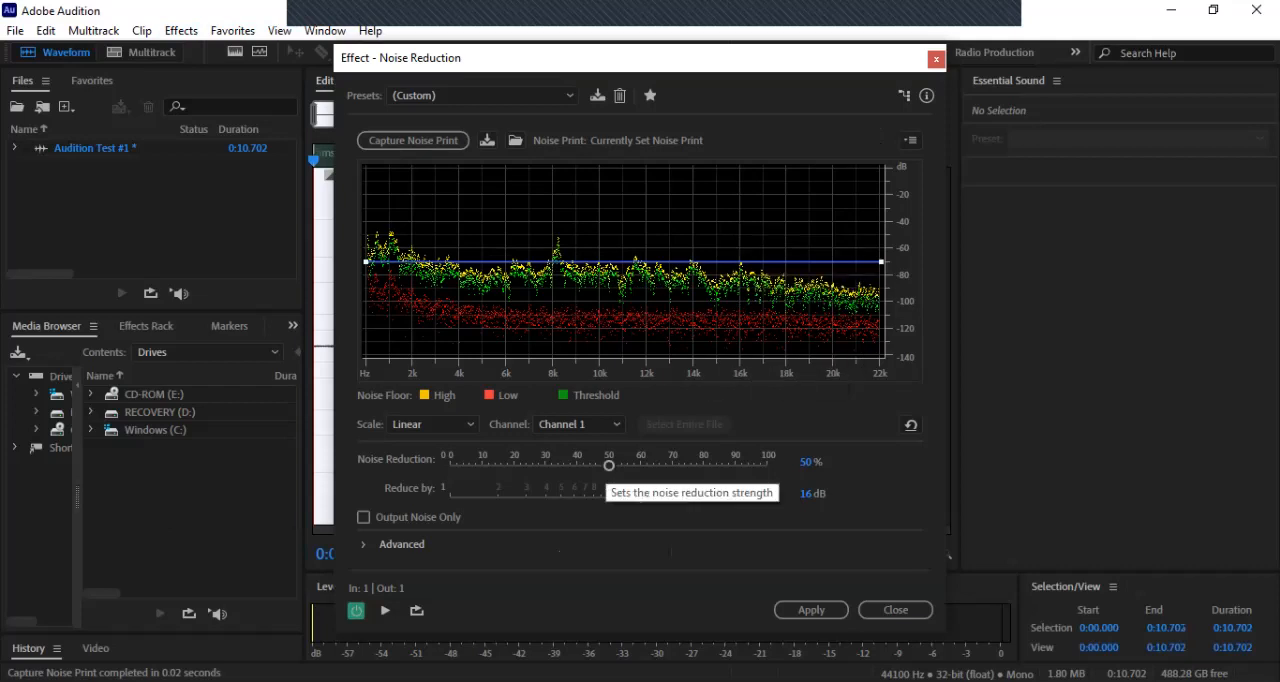
pyautogui.moveTo(609, 465); pyautogui.dragTo(767, 465)
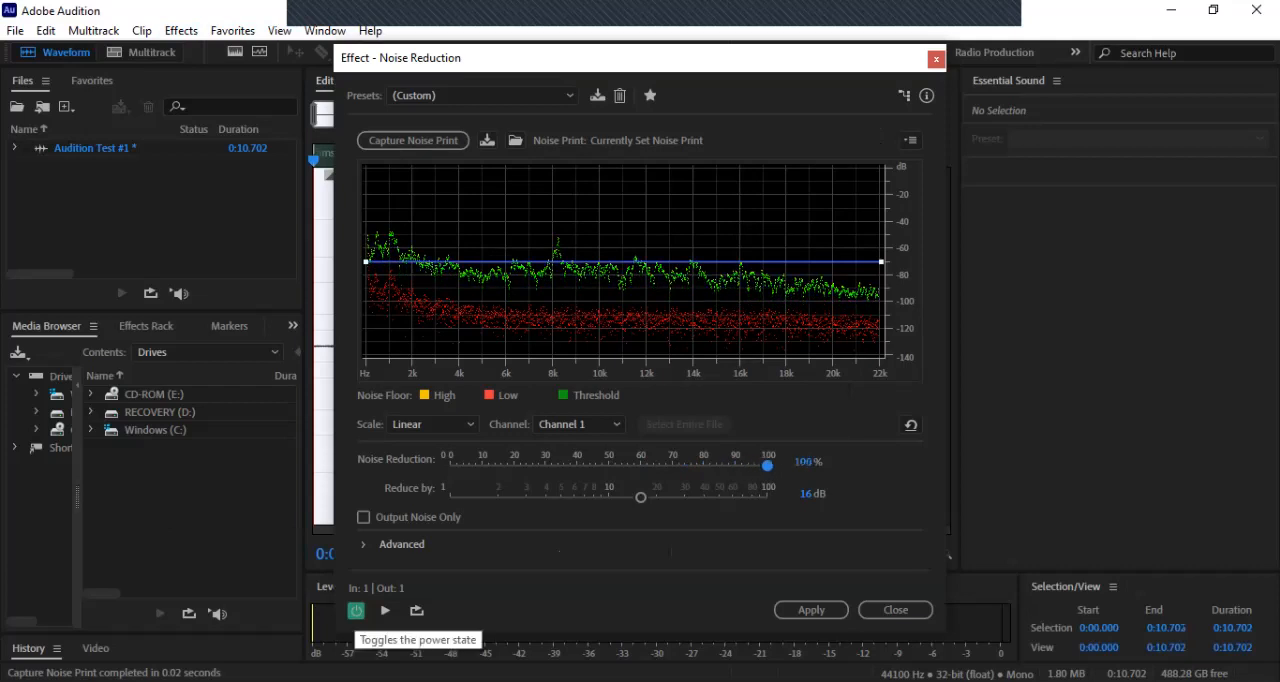
pyautogui.click(385, 611)
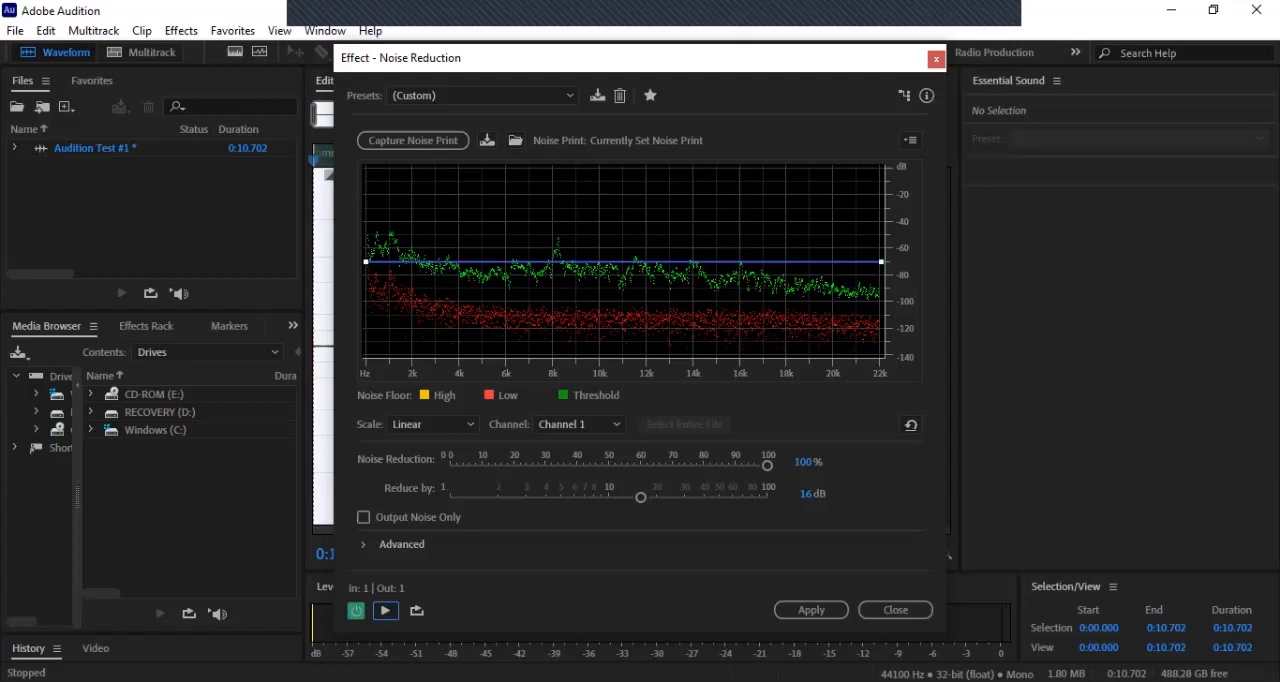
# Step: Set Reduce by to 39.2 dB with Noise Reduction at 100%, preview the result, and apply the effect to the whole recording
pyautogui.moveTo(768, 465)
pyautogui.mouseDown()
pyautogui.moveTo(612, 465)
pyautogui.moveTo(642, 497)
pyautogui.moveTo(766, 497)
pyautogui.moveTo(703, 497)
pyautogui.mouseUp()
pyautogui.moveTo(612, 465); pyautogui.dragTo(767, 465)
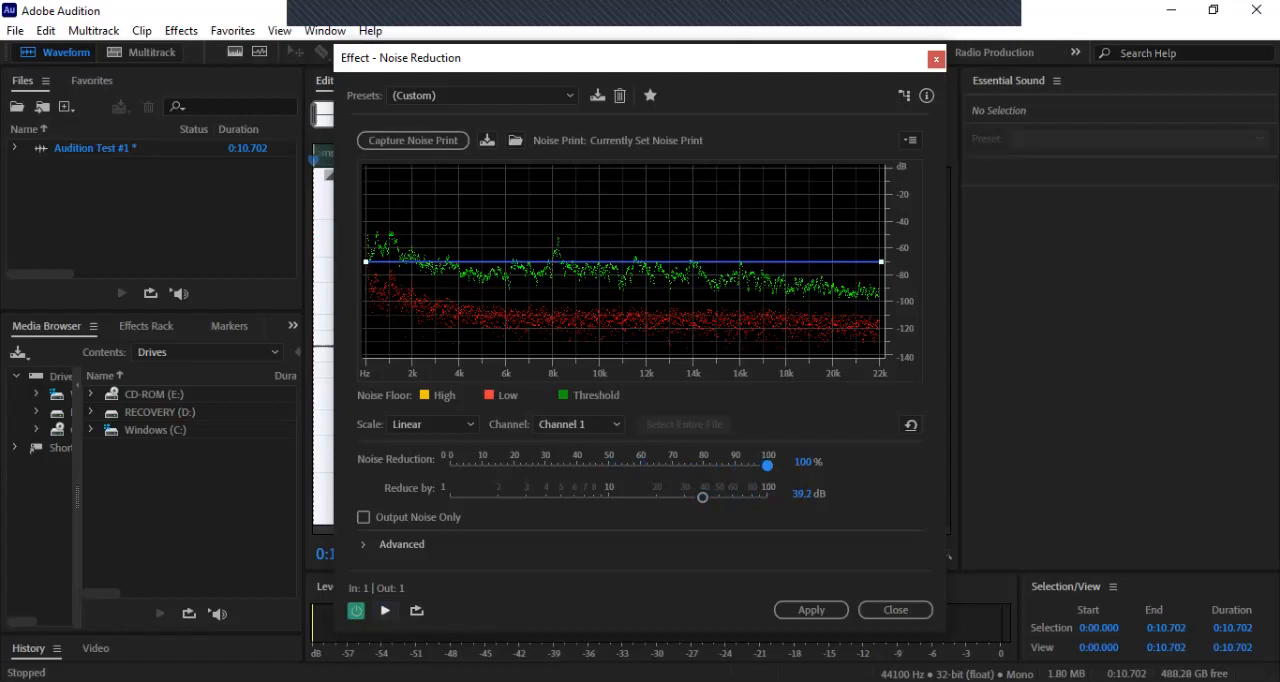
pyautogui.click(385, 610)
pyautogui.click(811, 609)
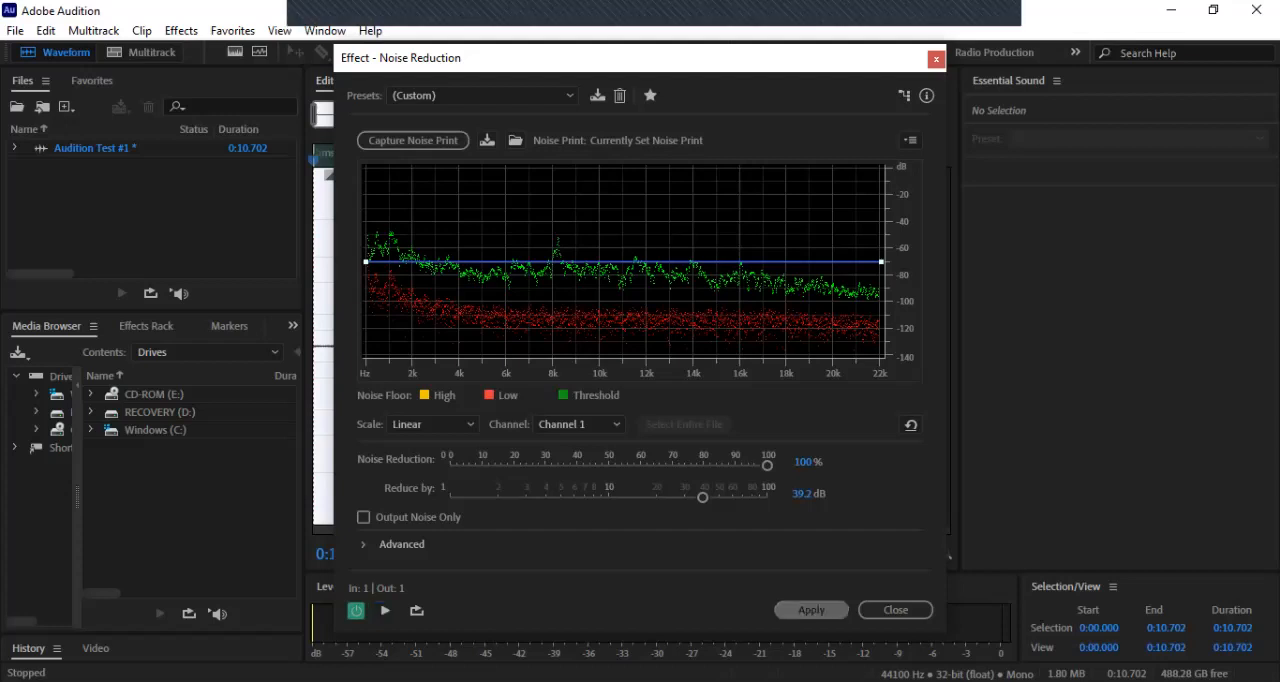
# Step: Delete the short quiet stretch of the recording from about 5.4 to 5.6 seconds
pyautogui.click(340, 290)
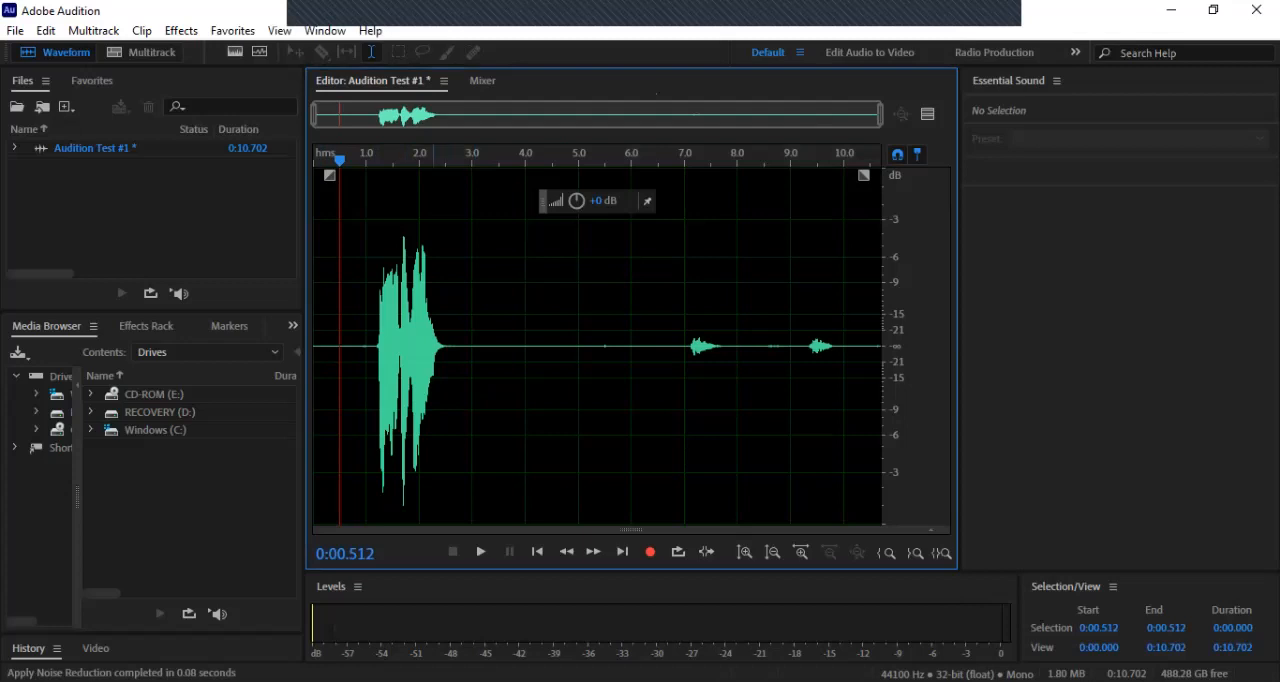
pyautogui.moveTo(612, 346); pyautogui.dragTo(602, 346)
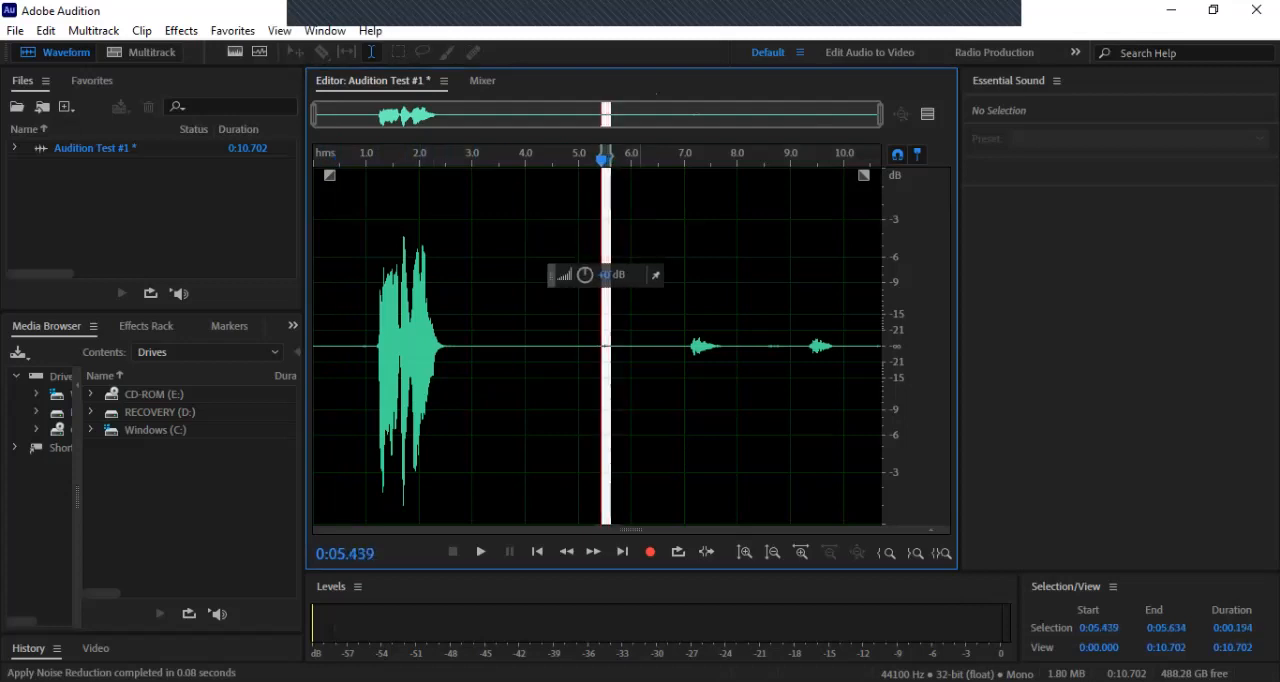
pyautogui.press('Delete')
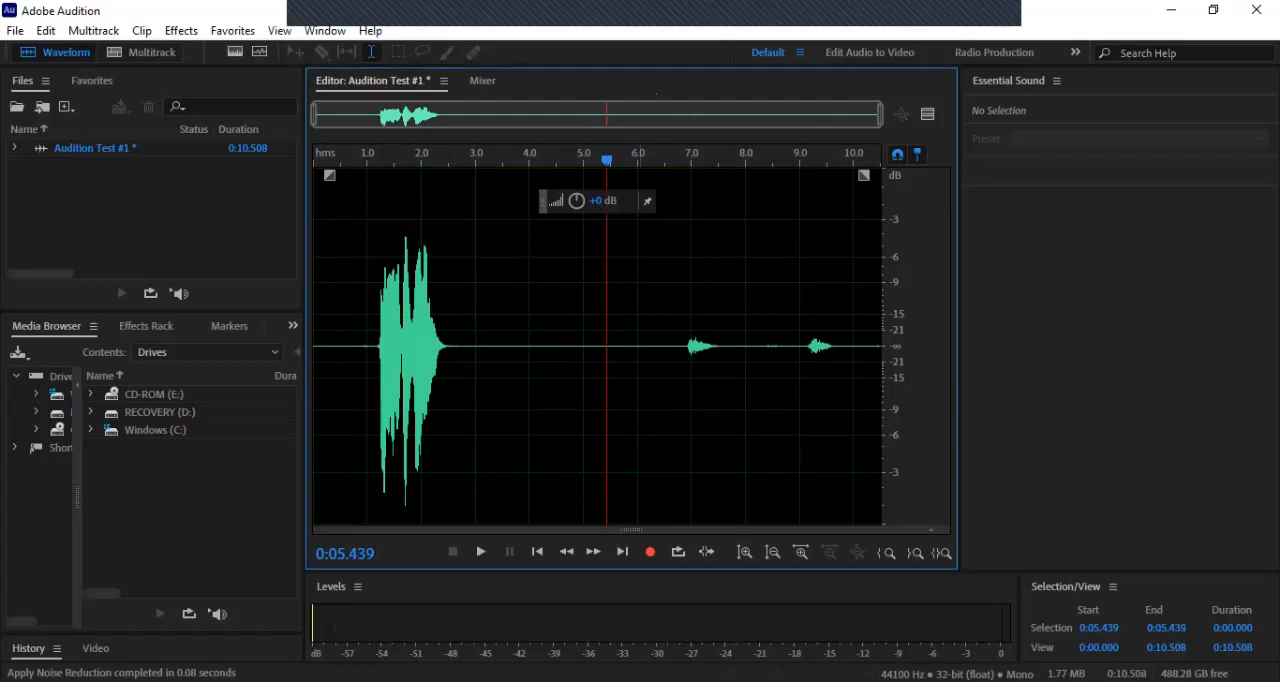